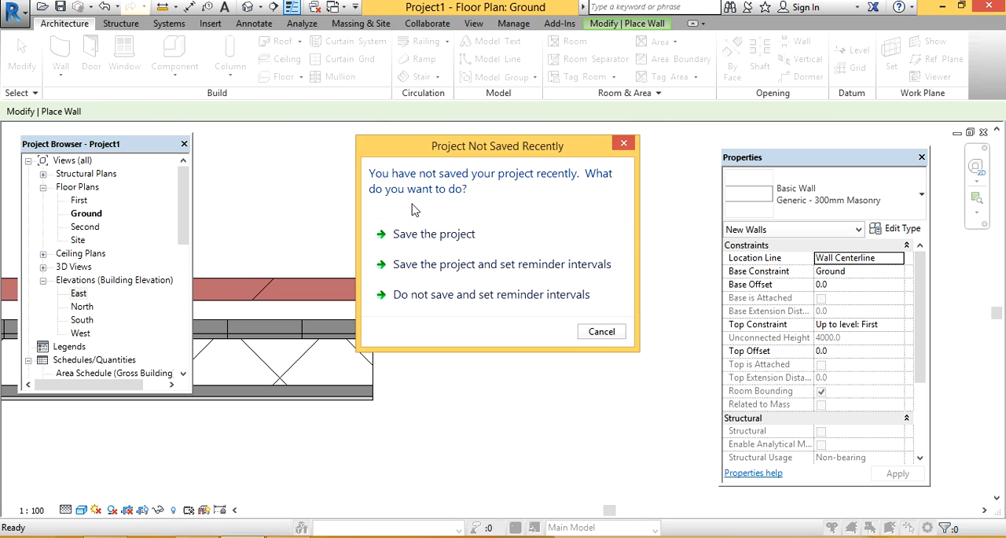
Step: Dismiss the save reminder without saving and set the new wall's location line to Finish Face: Interior
click(623, 143)
middle_drag(427, 278, 332, 278)
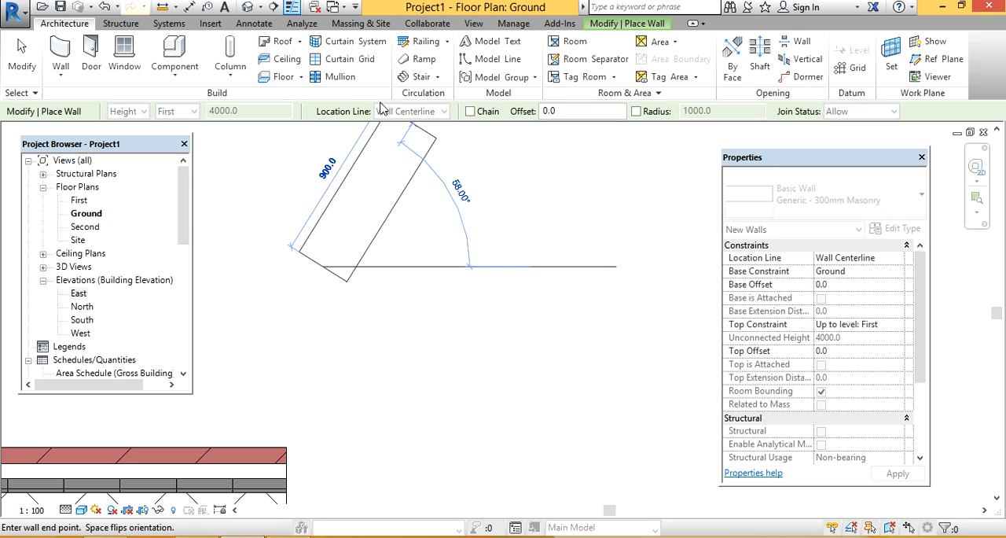
key(Escape)
click(409, 112)
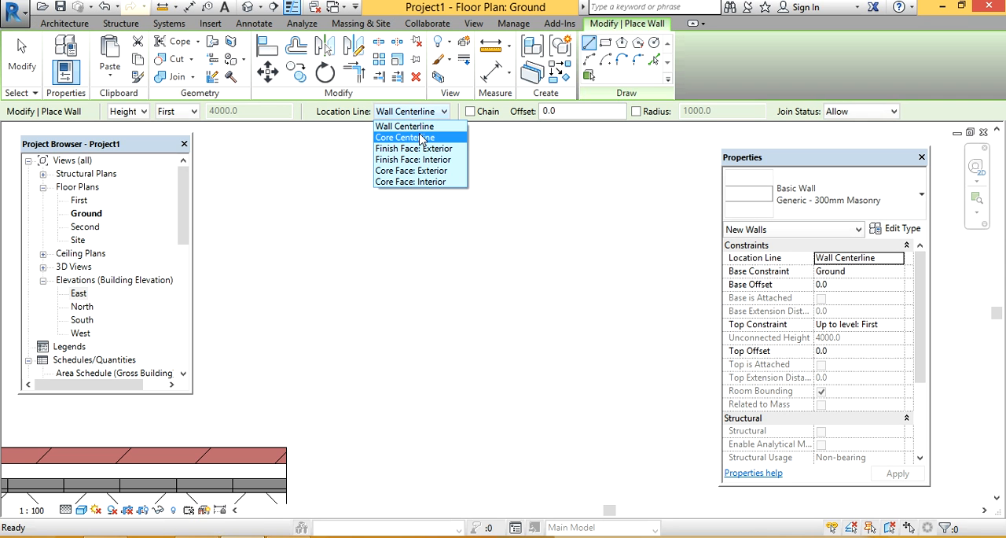
click(420, 137)
middle_drag(372, 316, 387, 260)
scroll(367, 261, up, 3)
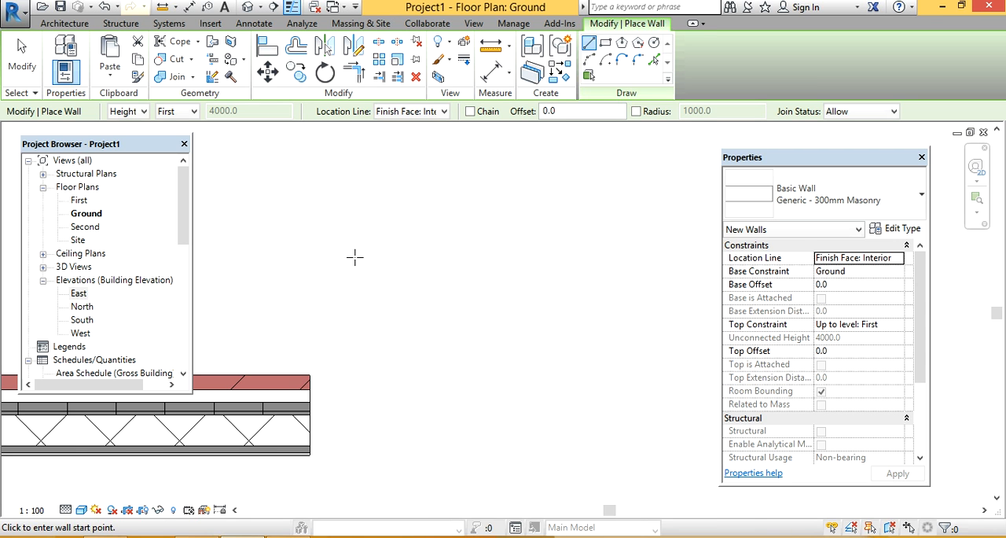
Step: Leave wall placement and set the Ground floor plan's visual style to Realistic
scroll(317, 402, up, 1)
middle_drag(321, 405, 530, 280)
scroll(484, 317, up, 4)
scroll(543, 279, up, 3)
click(541, 258)
key(Escape)
key(Escape)
click(82, 510)
click(110, 480)
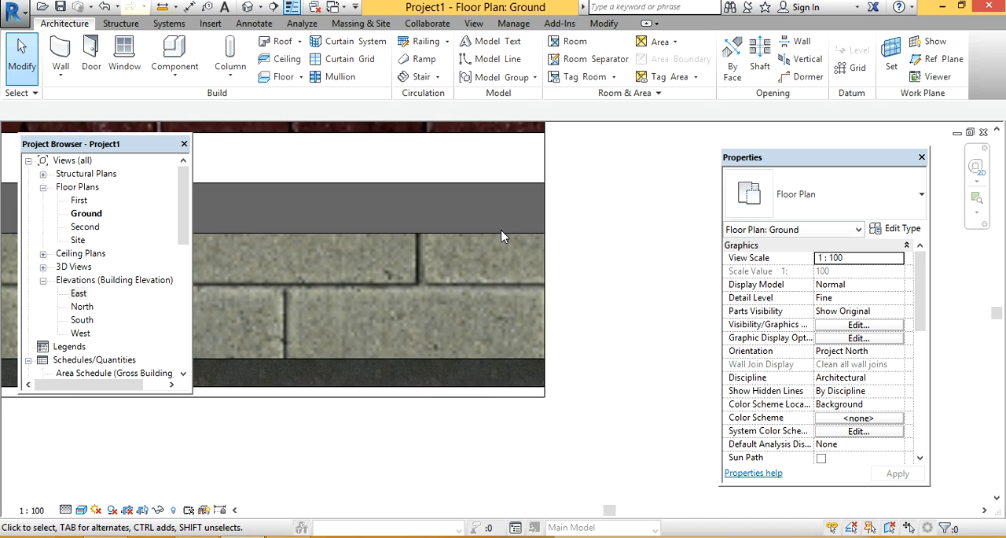
Step: Examine the material layers at the end of the Brick on CMU wall, from the block core to the interior finish
scroll(525, 291, down, 3)
middle_drag(540, 280, 527, 326)
scroll(512, 322, up, 4)
middle_drag(489, 241, 568, 227)
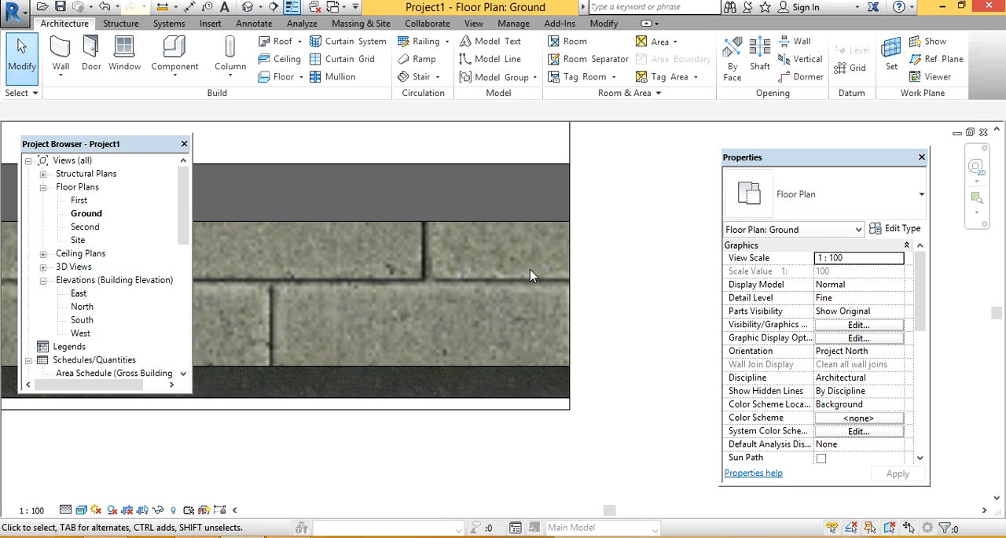
scroll(459, 272, down, 2)
middle_drag(464, 282, 456, 313)
scroll(451, 237, up, 3)
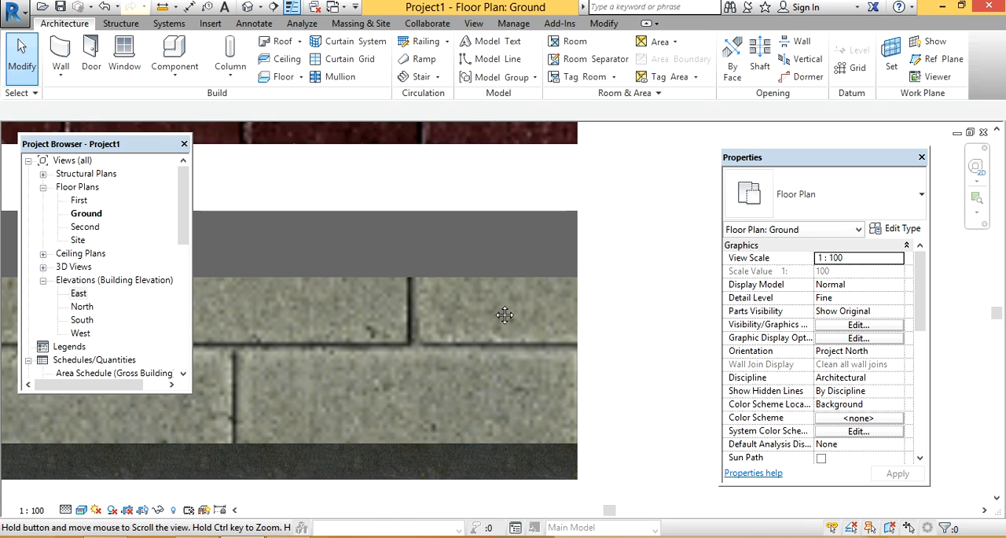
middle_drag(518, 473, 533, 368)
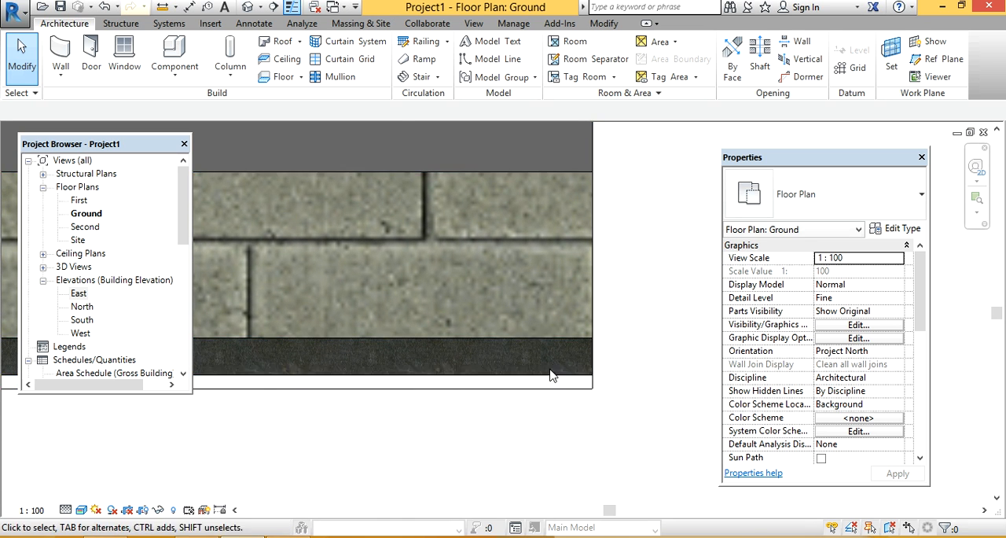
scroll(588, 367, up, 2)
scroll(533, 403, down, 2)
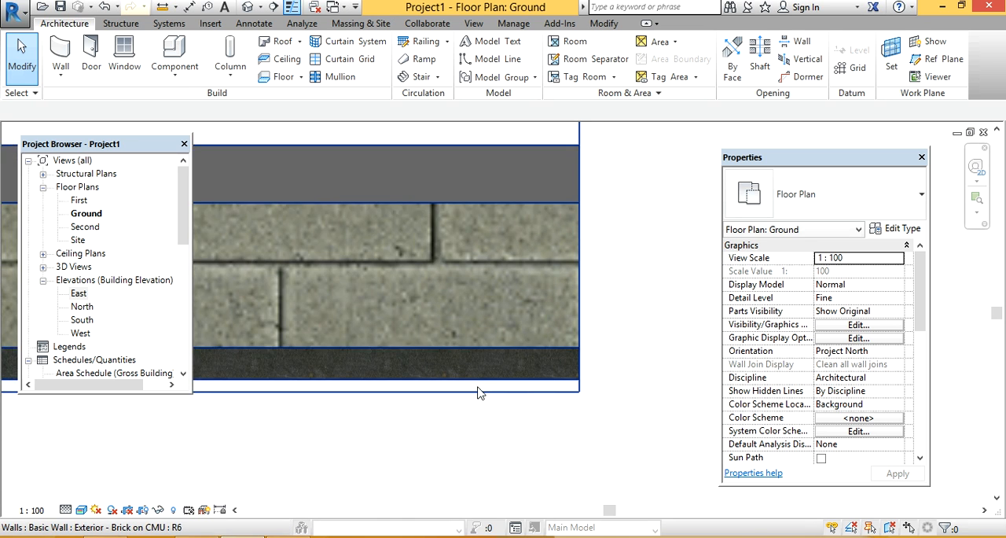
middle_drag(533, 356, 172, 363)
middle_drag(548, 306, 352, 348)
middle_drag(492, 304, 440, 320)
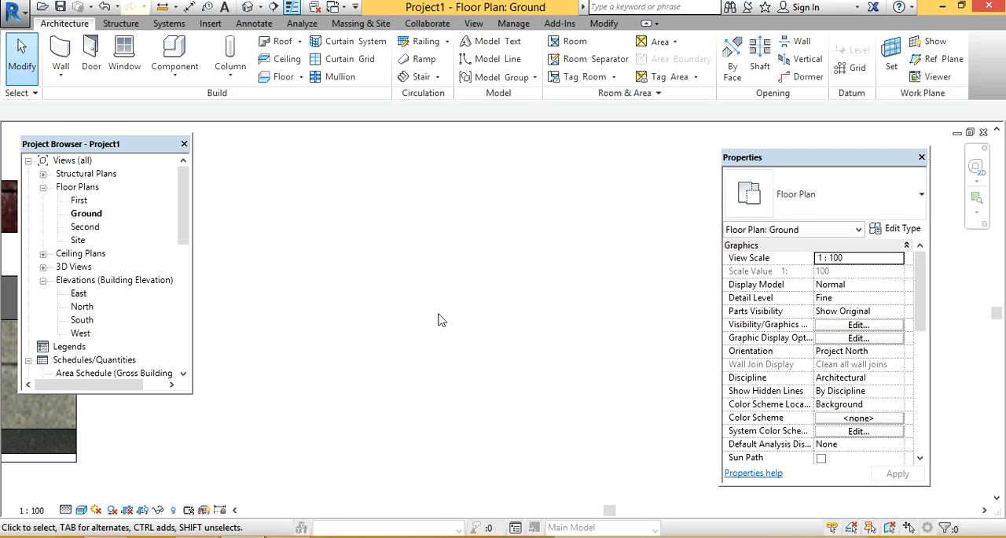
Step: Start a new wall with its location line set to Core Face: Interior
click(61, 51)
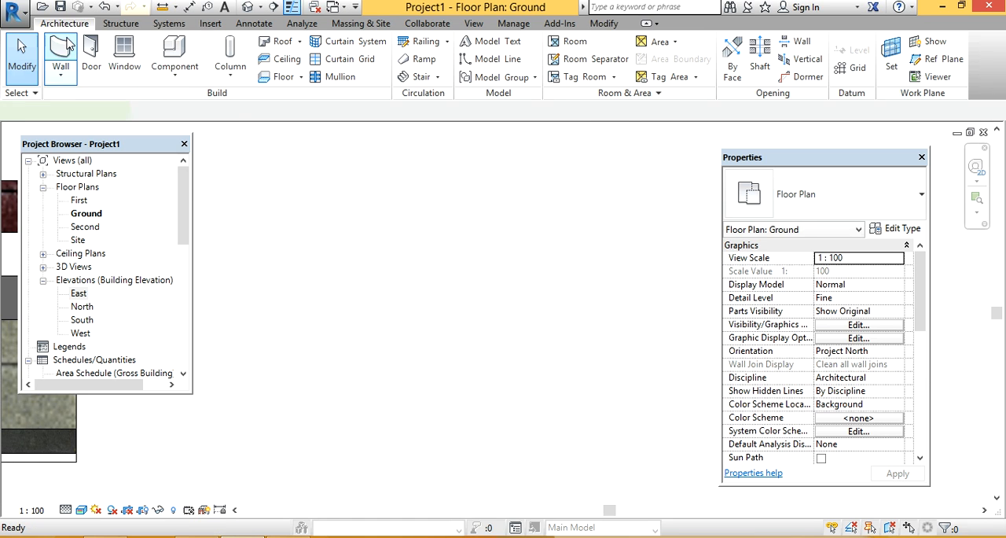
click(409, 112)
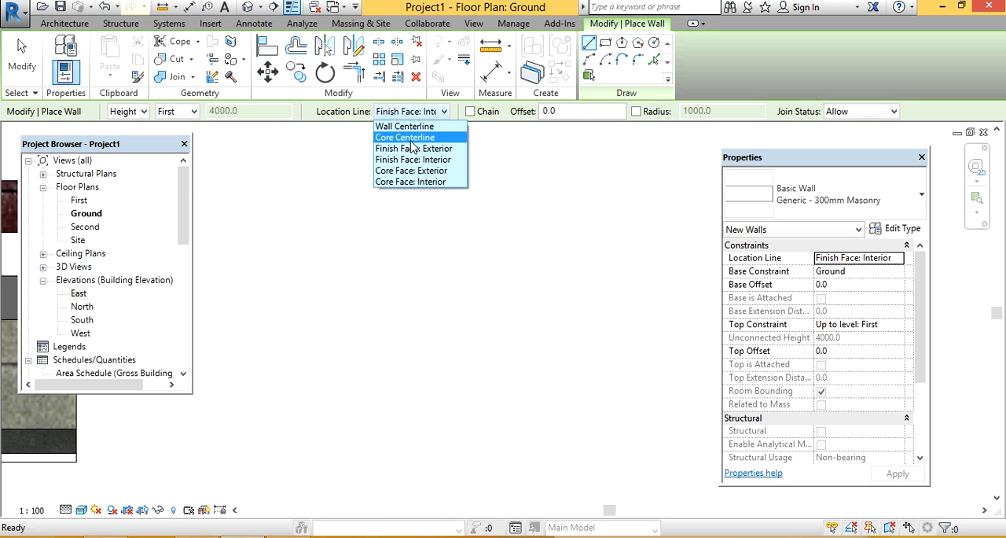
click(411, 182)
Step: Examine where the interior face of the block core lies at the end of the existing Brick on CMU wall
middle_drag(382, 333, 586, 312)
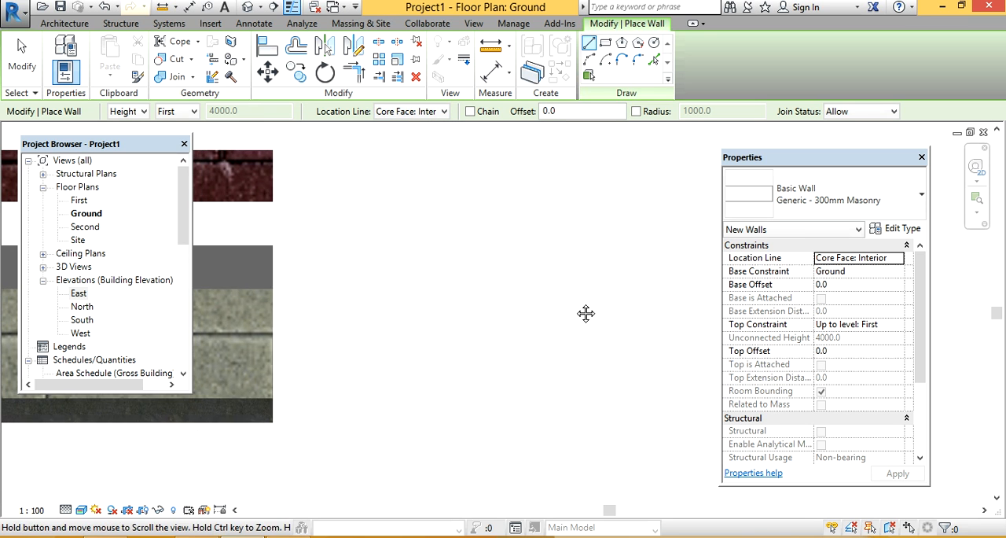
scroll(291, 311, up, 1)
middle_drag(266, 294, 420, 260)
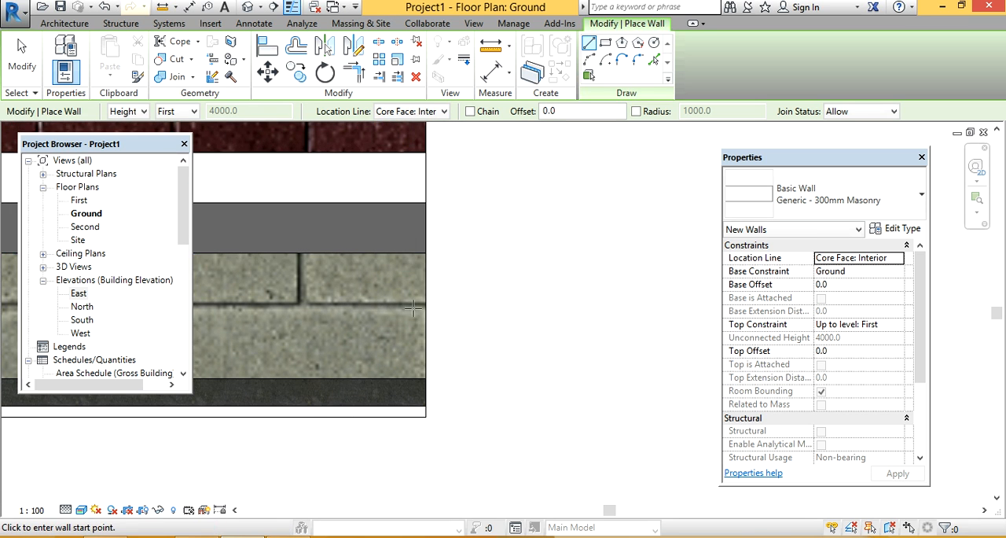
scroll(425, 385, down, 1)
scroll(426, 268, up, 1)
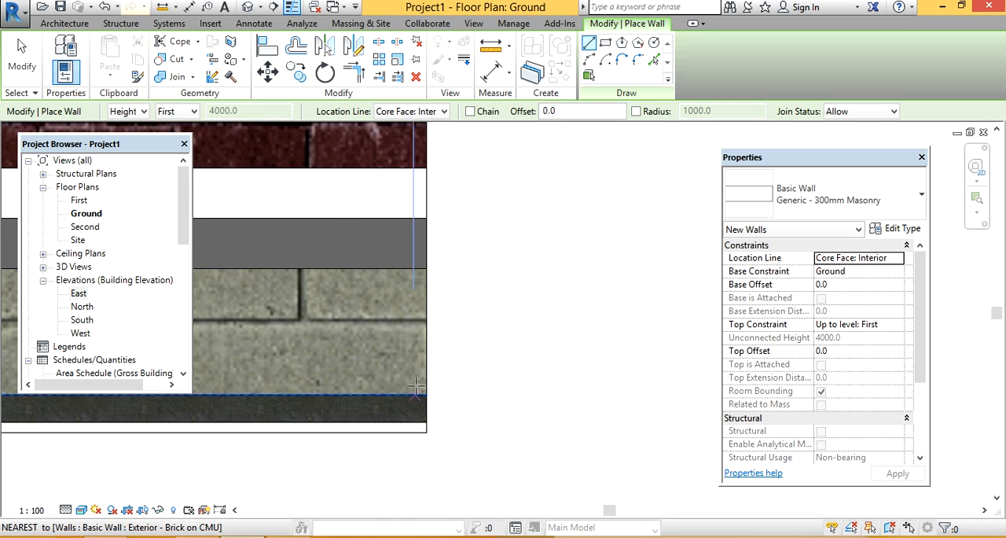
scroll(455, 308, down, 1)
middle_drag(476, 313, 256, 369)
scroll(348, 264, down, 1)
middle_drag(360, 263, 339, 375)
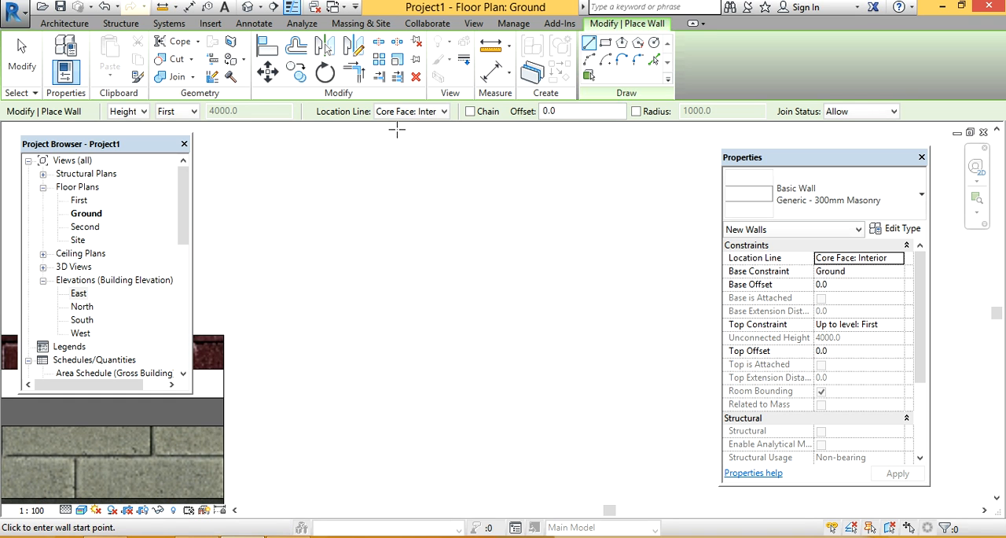
Step: Abandon the Generic masonry wall and draw a short horizontal Exterior - Brick on CMU wall in the empty area beyond the existing wall
click(276, 228)
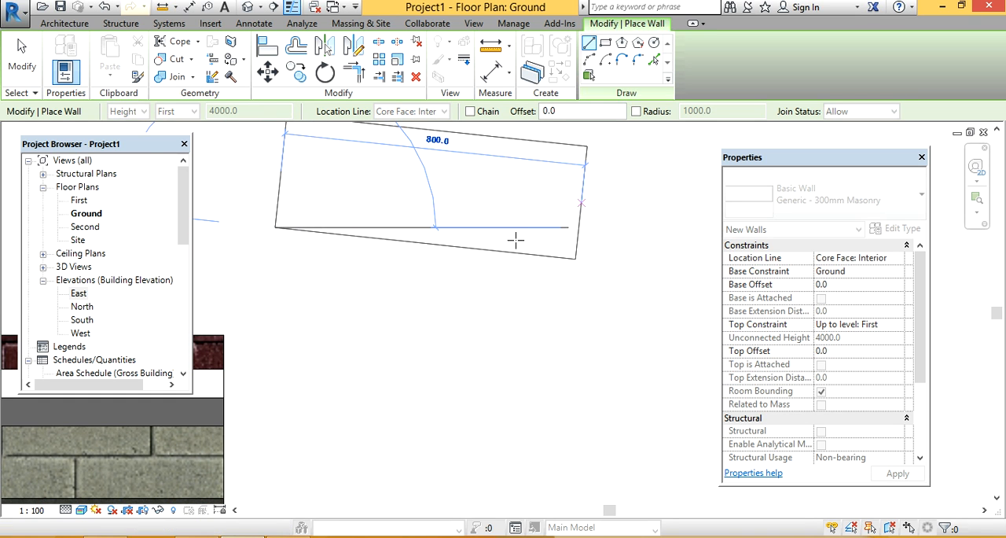
click(29, 67)
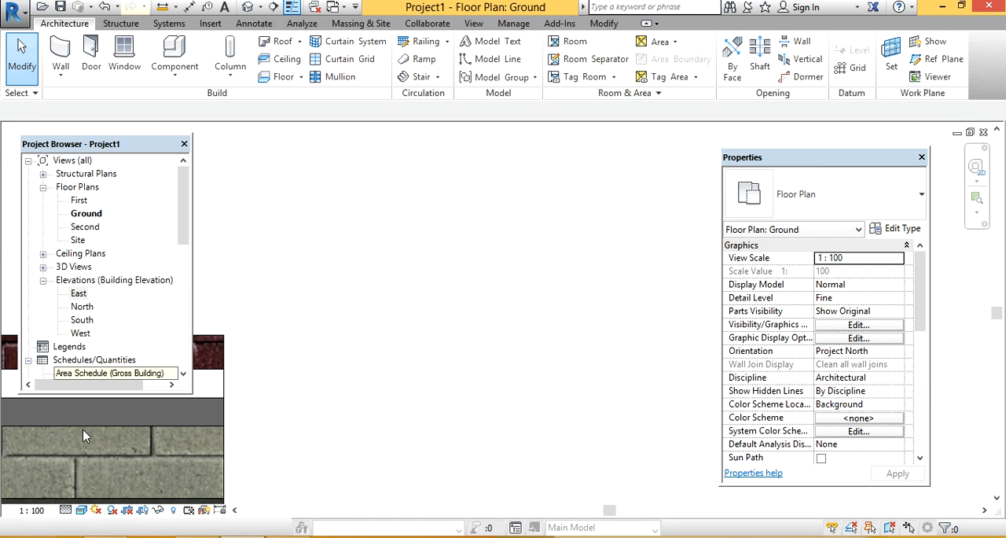
click(60, 57)
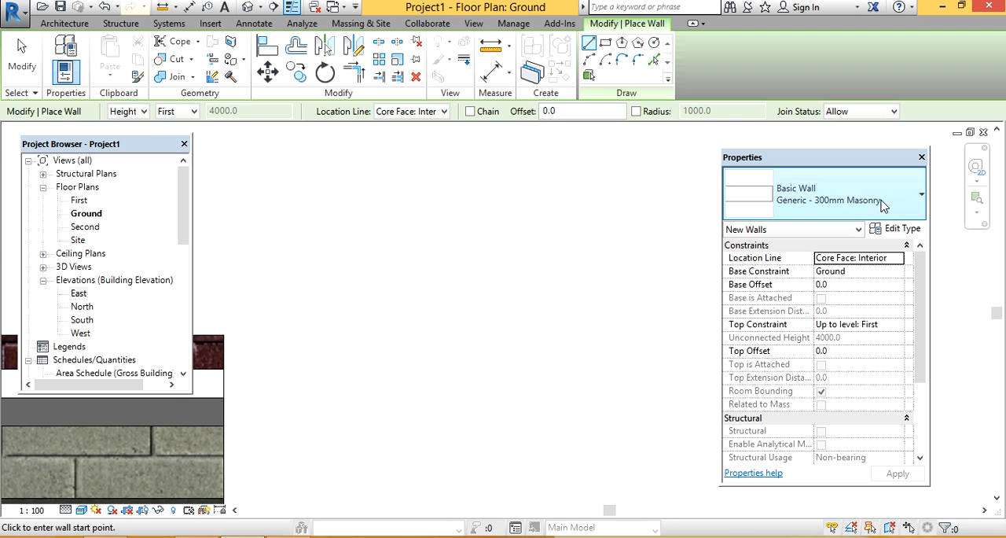
click(883, 206)
scroll(766, 342, up, 3)
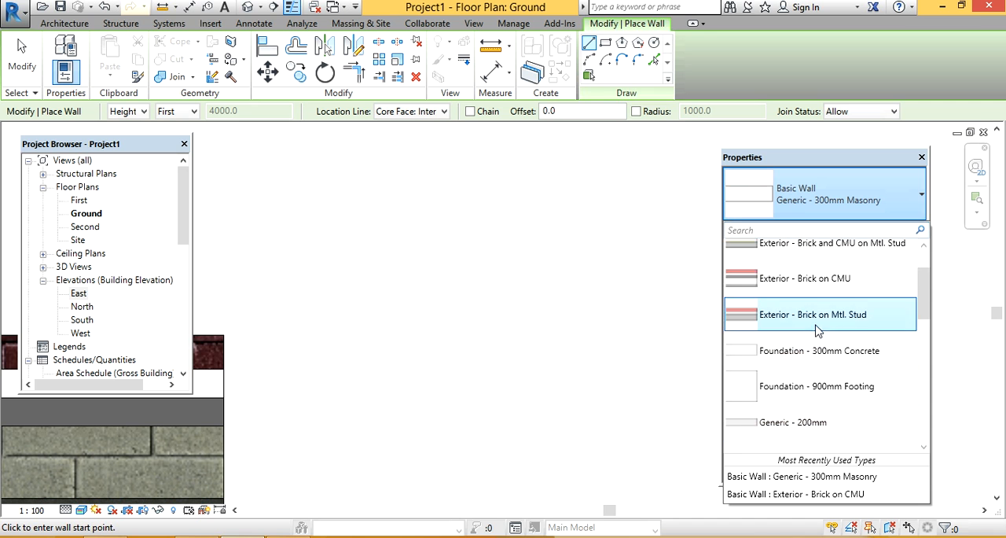
click(784, 286)
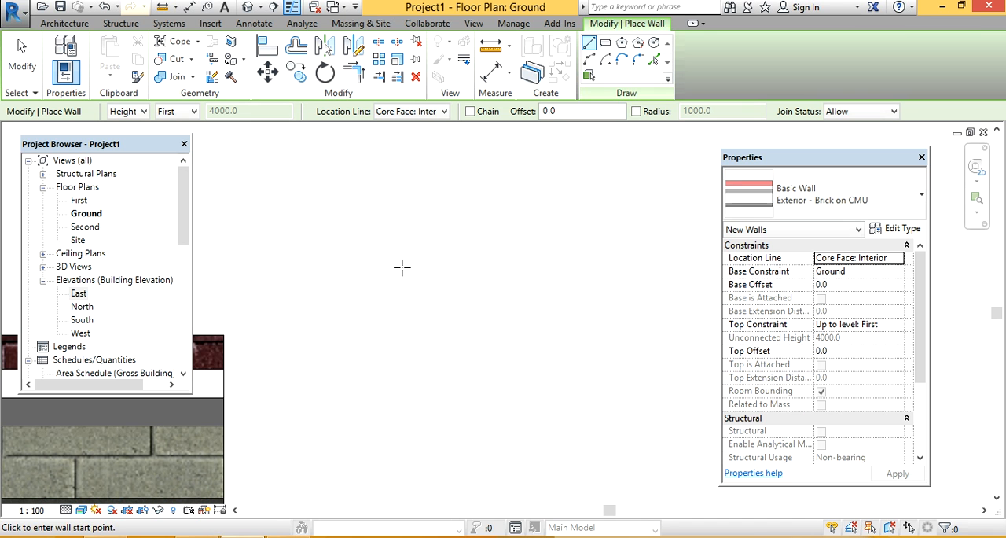
click(339, 252)
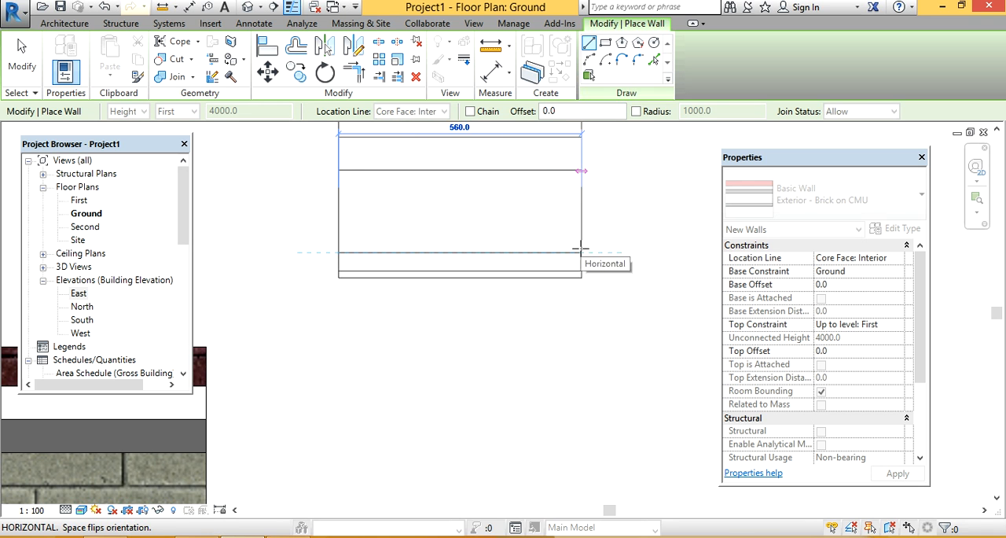
click(661, 252)
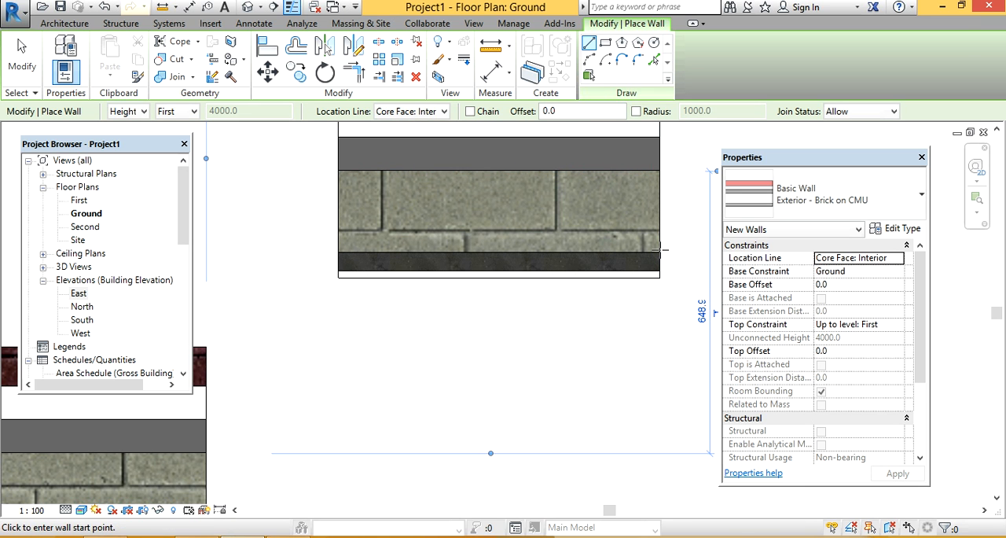
key(Escape)
key(Escape)
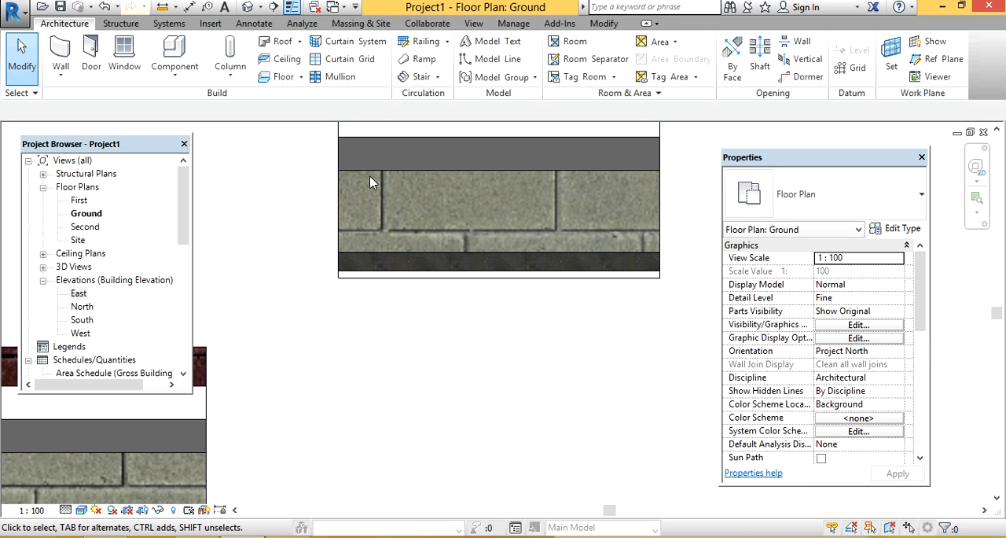
middle_drag(360, 177, 354, 298)
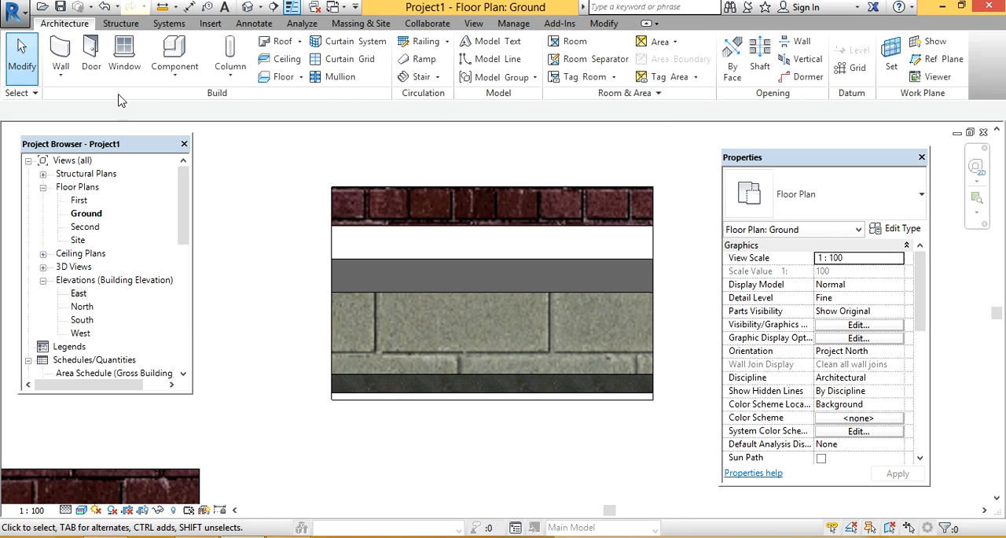
Step: Draw a horizontal Brick on CMU wall about 860 mm long above the previous one, with its location line on Core Centerline
click(75, 50)
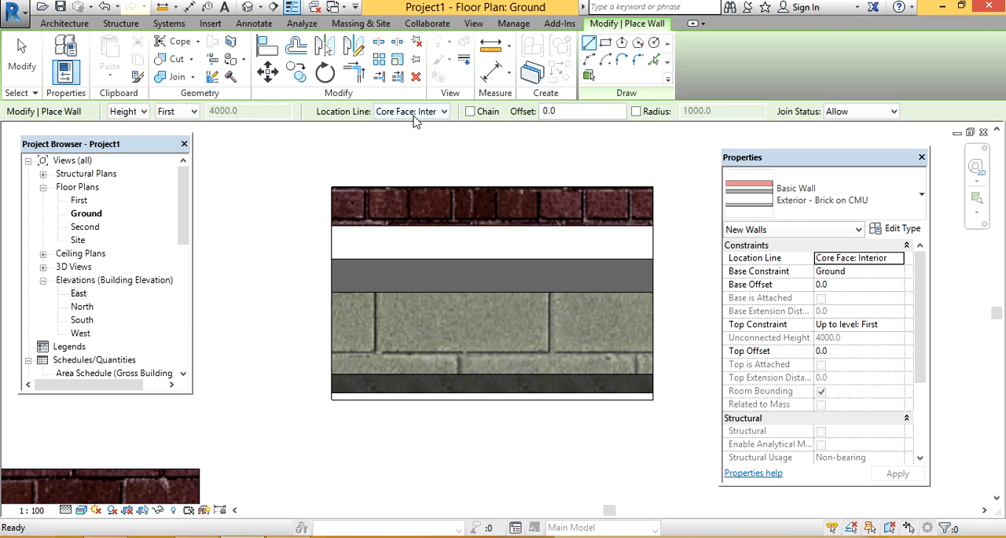
click(416, 116)
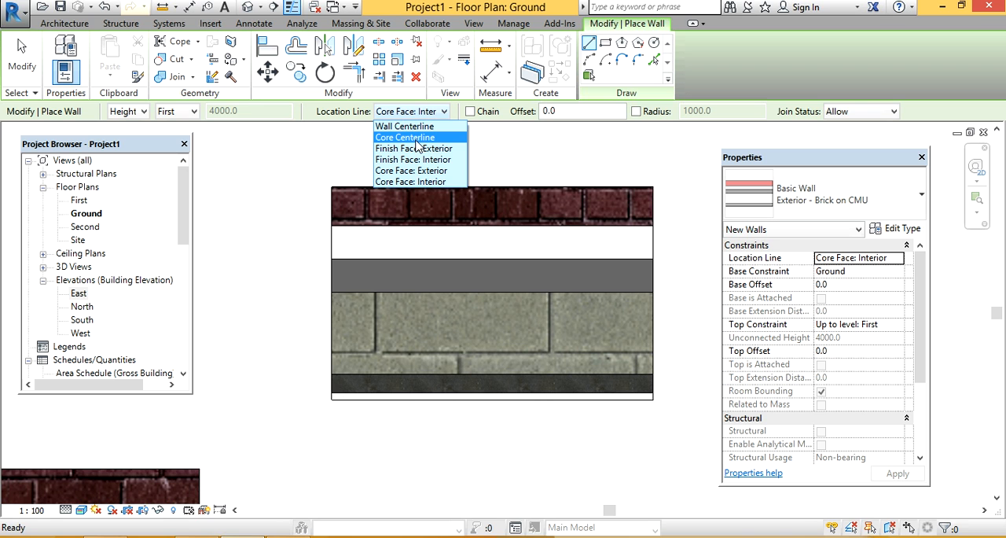
click(418, 147)
middle_drag(429, 200, 425, 429)
click(418, 125)
click(409, 135)
click(296, 215)
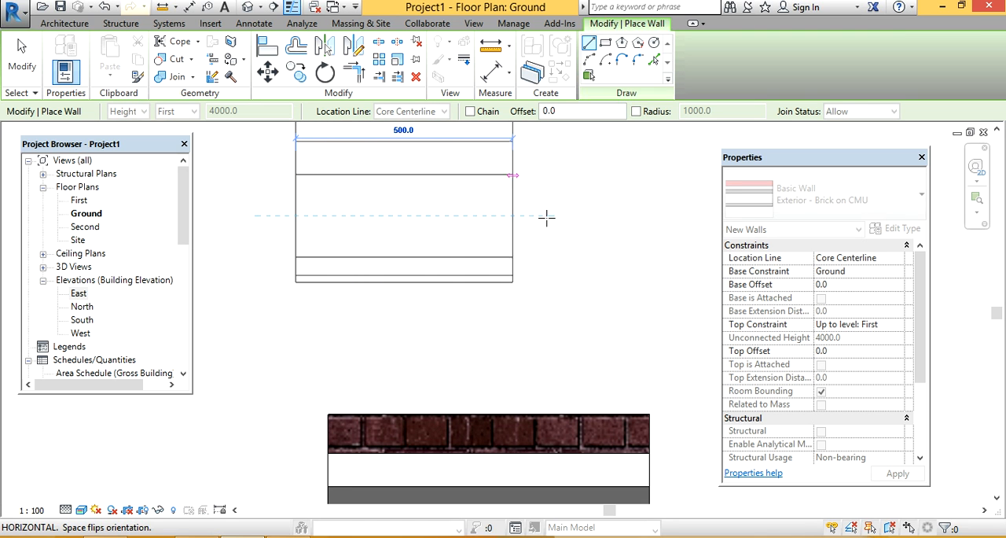
click(666, 215)
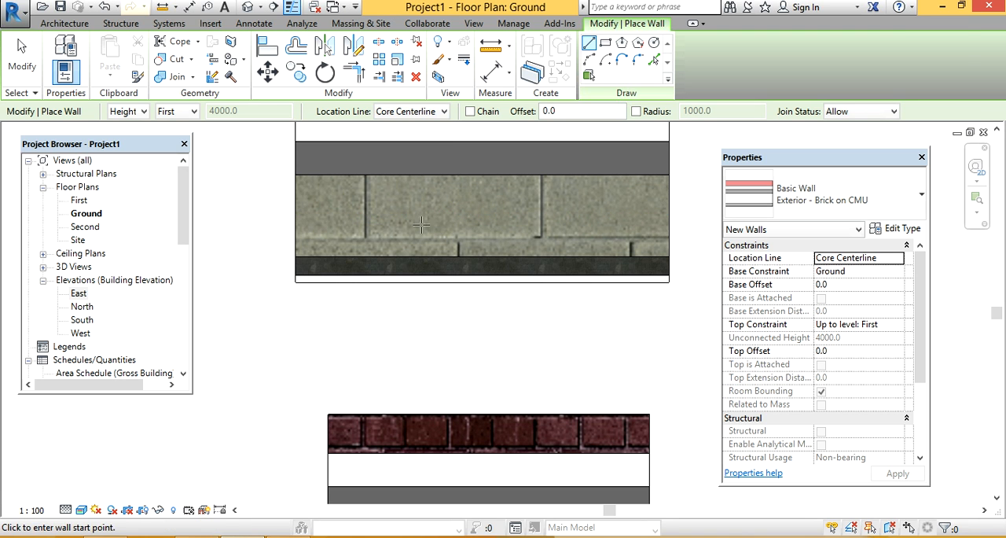
key(Escape)
key(Escape)
Step: Delete the two short Brick on CMU walls drawn beyond the end of the long wall
scroll(329, 252, down, 3)
scroll(429, 256, down, 1)
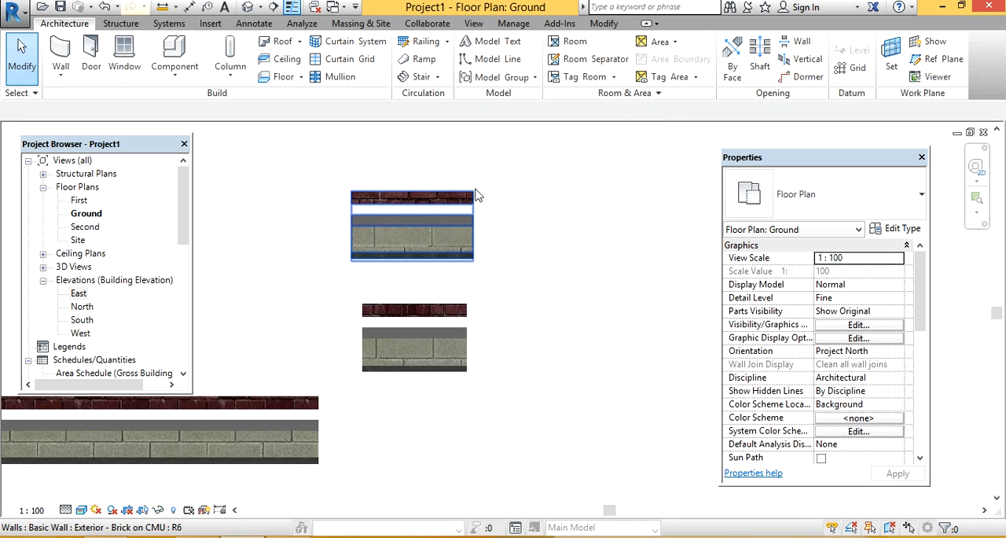
drag(543, 180, 406, 389)
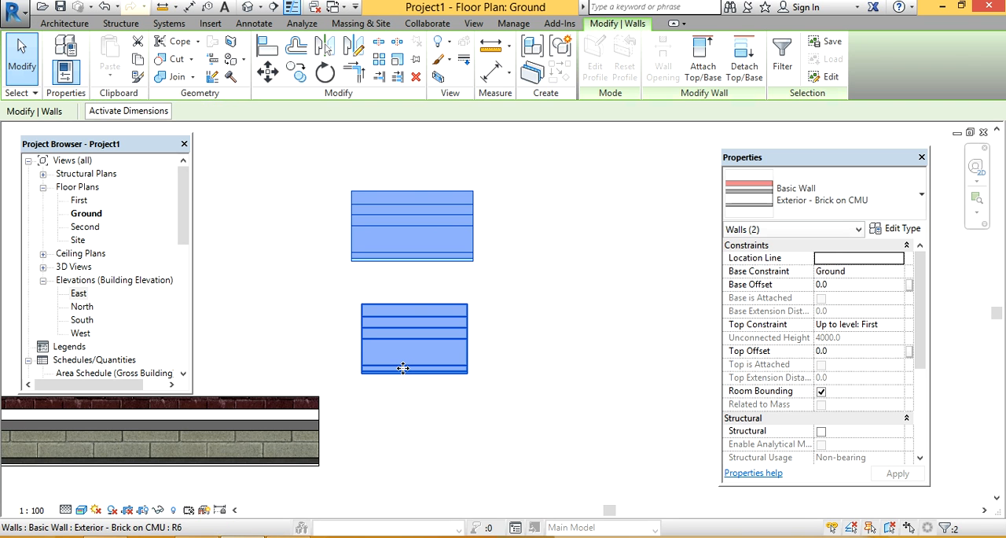
key(Delete)
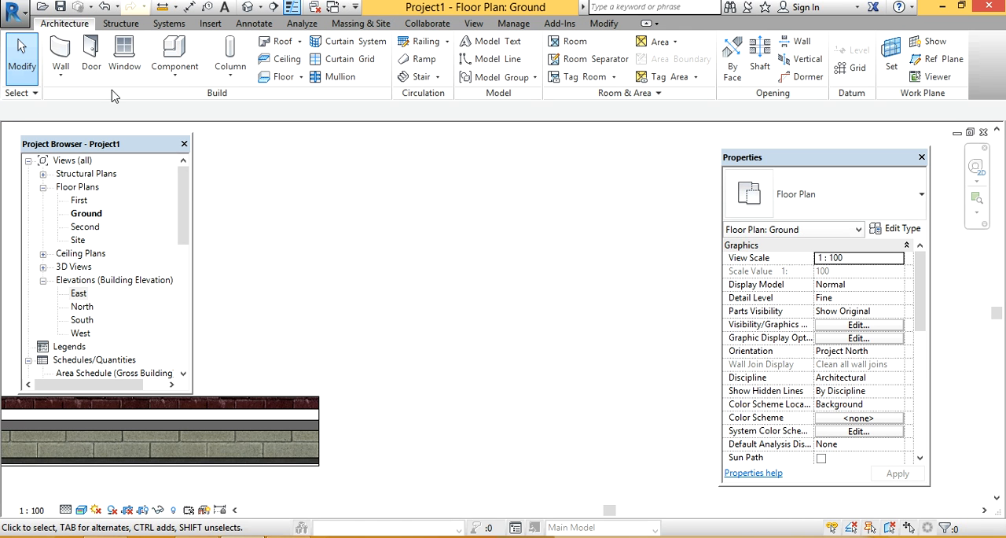
click(55, 56)
click(434, 114)
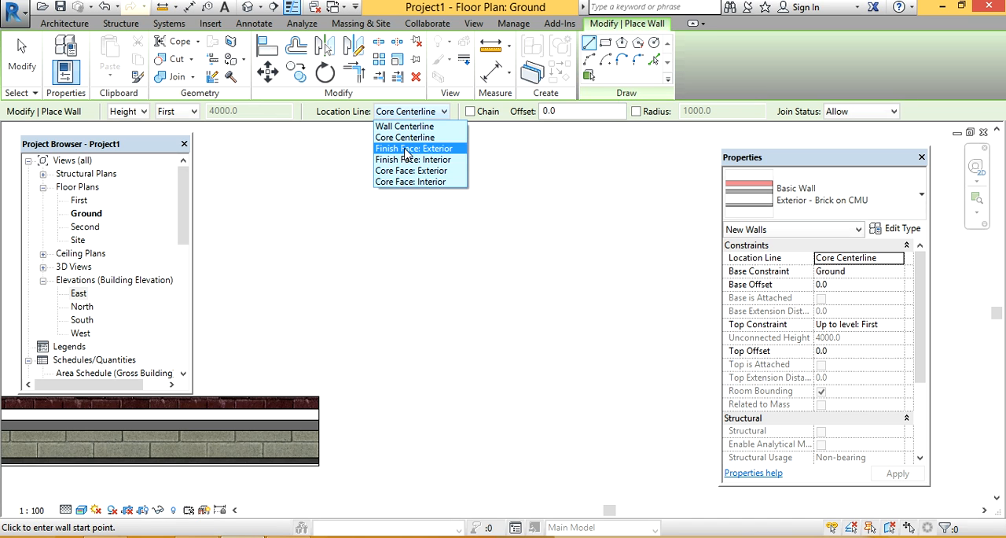
click(317, 333)
scroll(291, 387, up, 2)
middle_drag(373, 375, 403, 391)
middle_drag(434, 214, 395, 347)
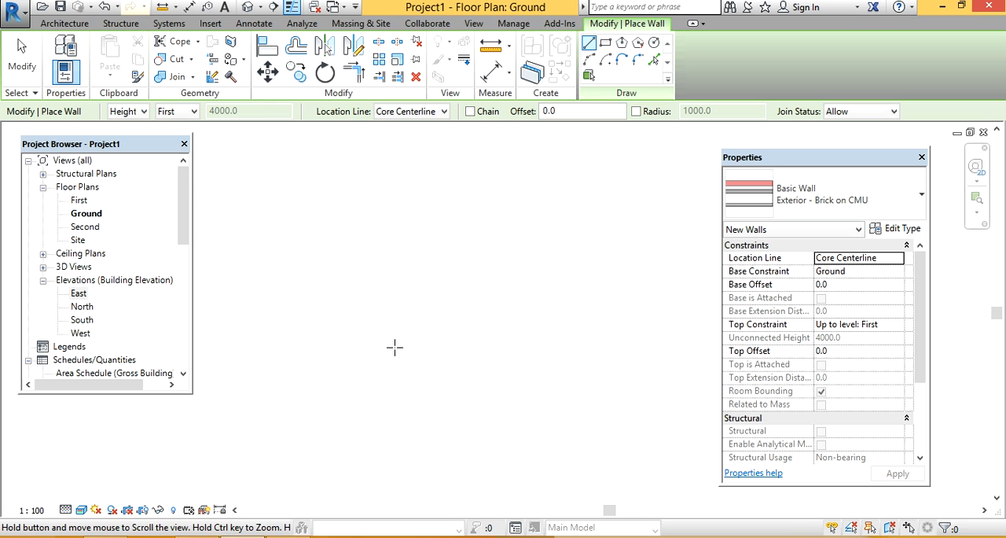
click(305, 237)
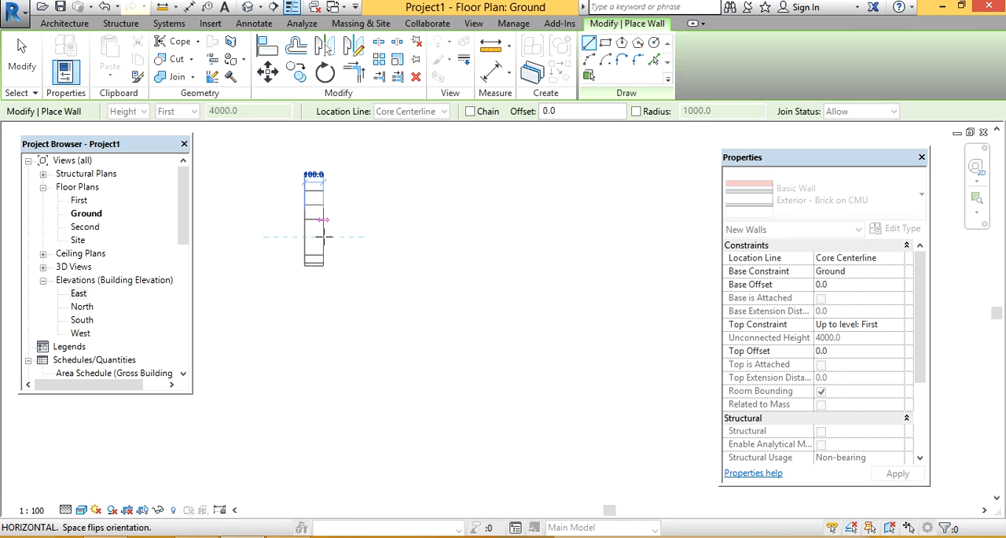
key(Escape)
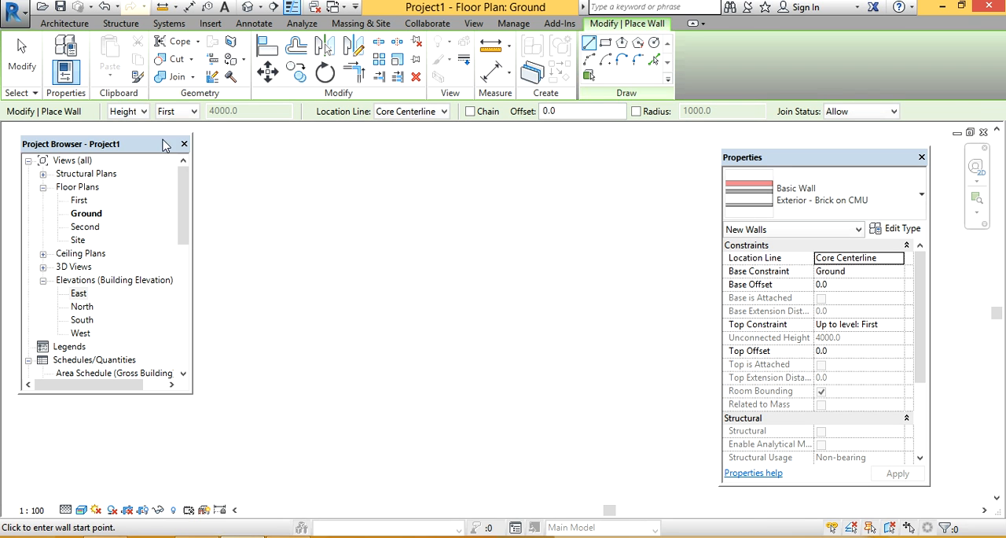
Step: Draw a horizontal Brick on CMU wall about 1940 mm long in the empty area, with its location line on Finish Face: Exterior
click(439, 114)
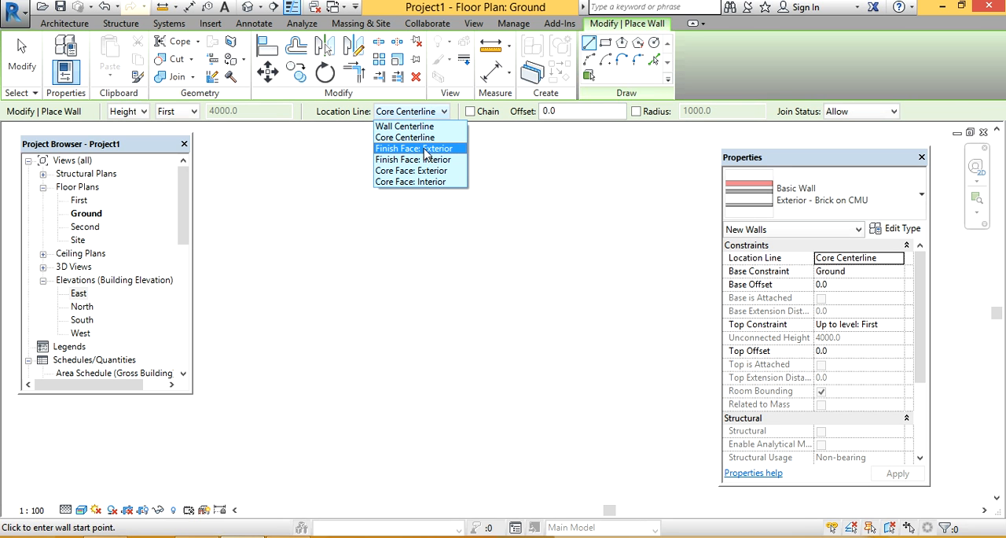
click(426, 150)
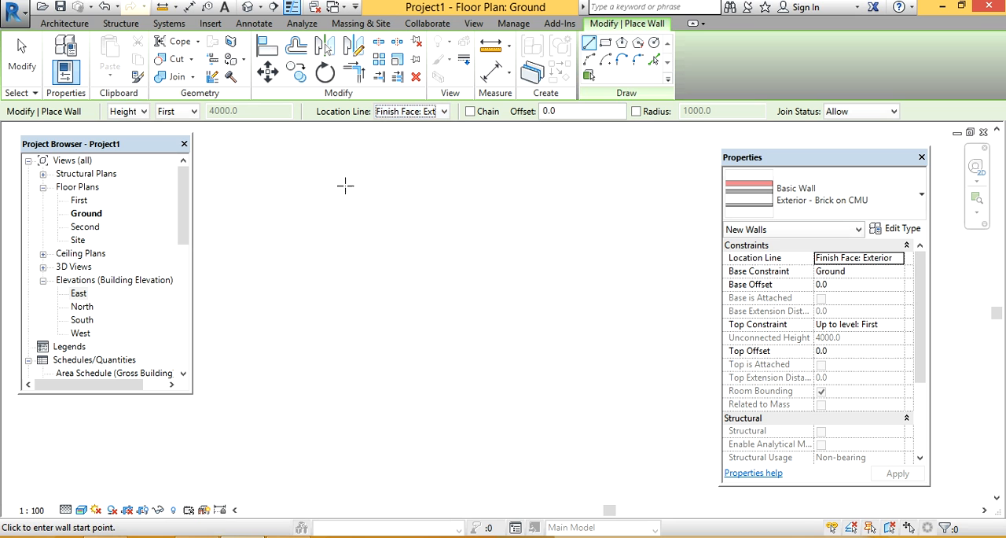
click(269, 204)
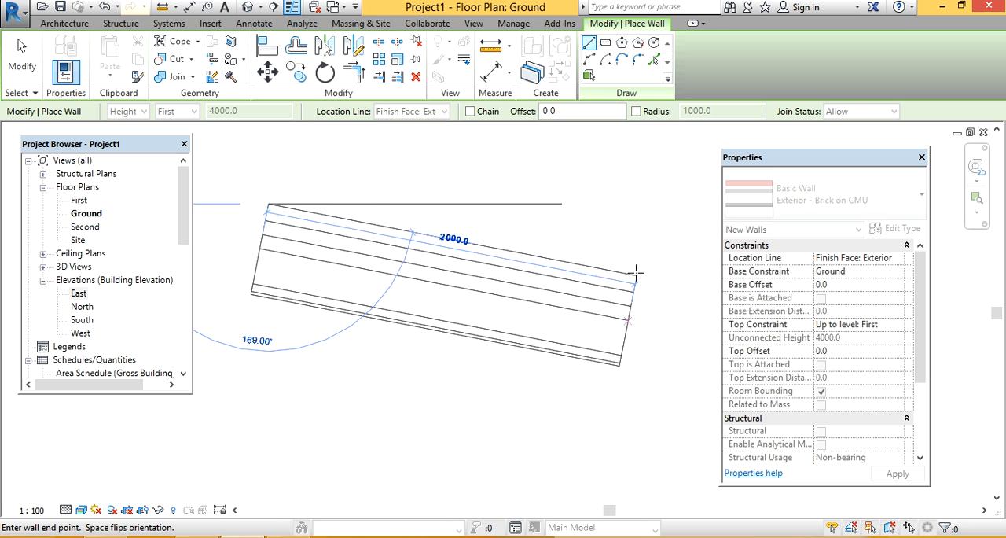
click(633, 205)
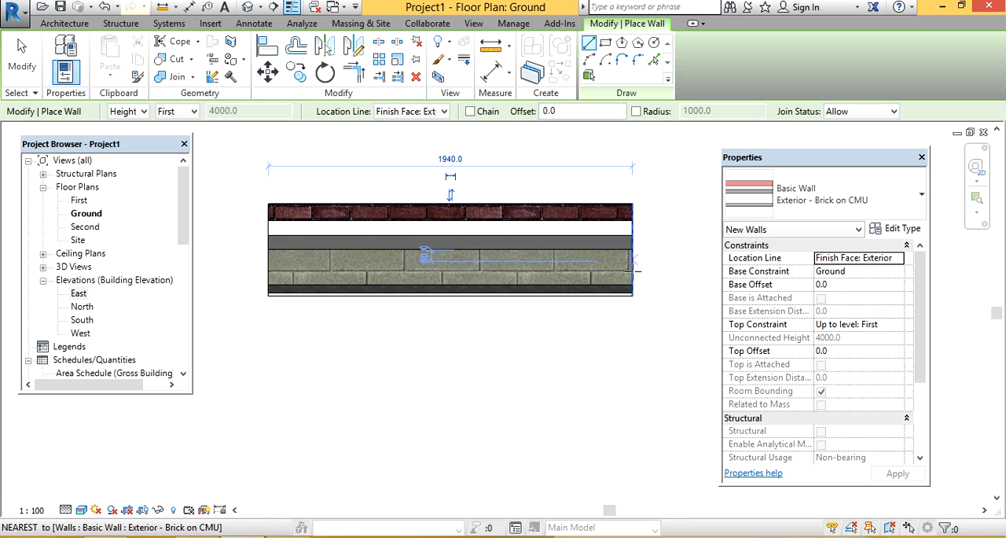
scroll(633, 203, up, 2)
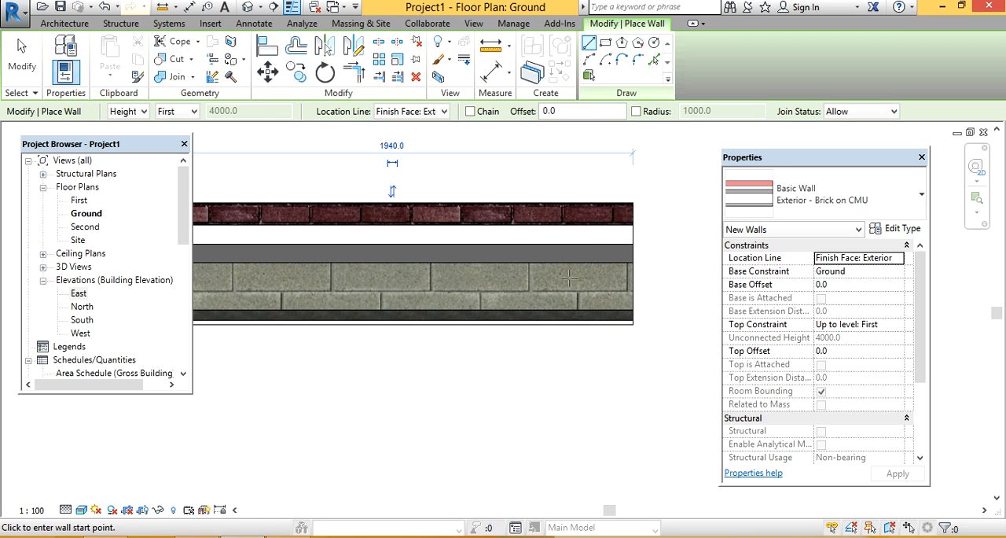
scroll(600, 280, down, 2)
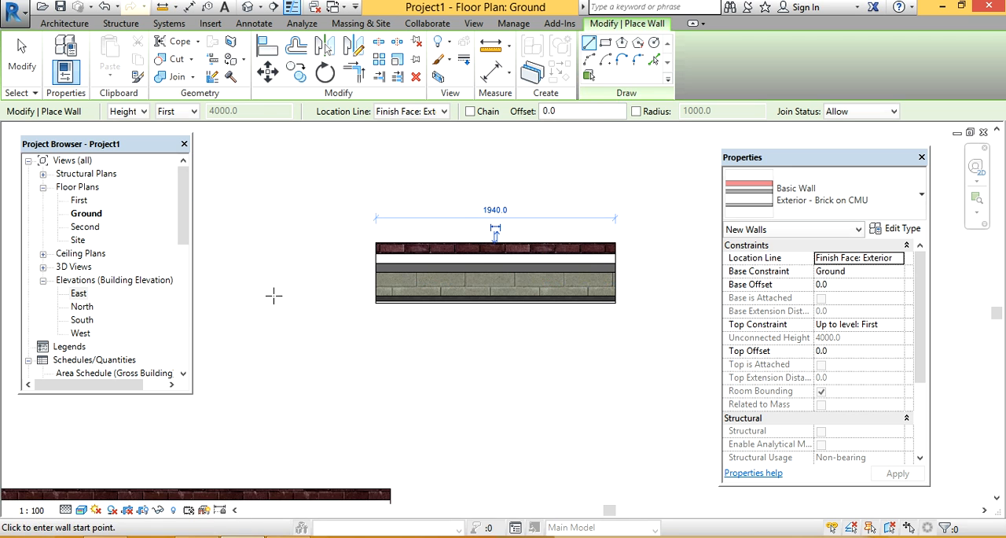
Step: Draw a horizontal Brick on CMU wall about 2080 mm long below the previous one, with its location line on Finish Face: Interior
click(386, 112)
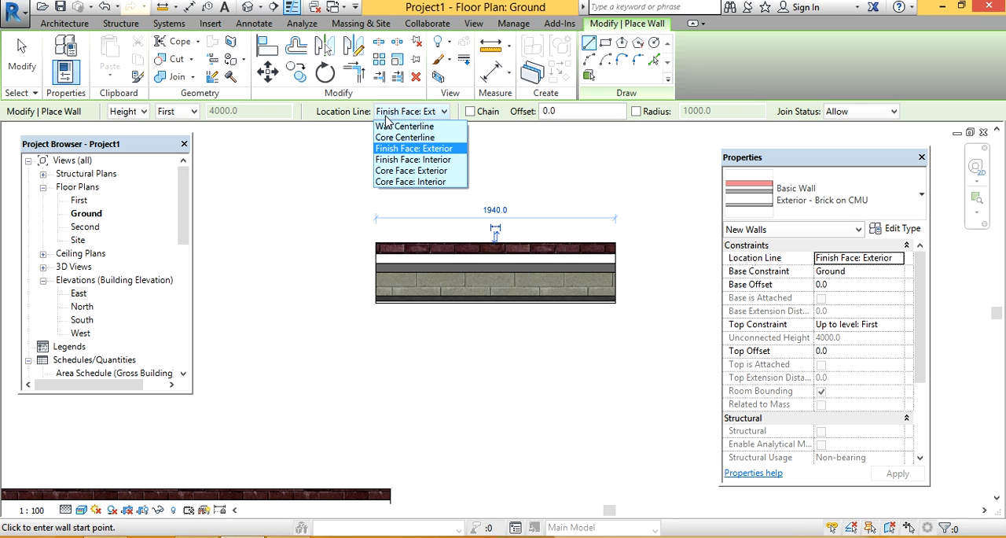
click(400, 161)
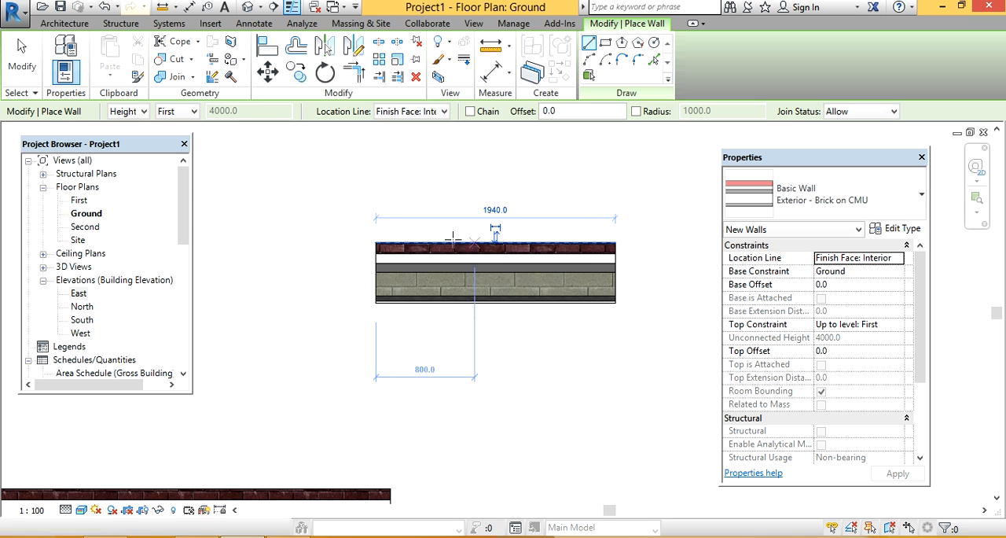
scroll(571, 257, up, 2)
scroll(570, 258, up, 3)
scroll(531, 223, down, 3)
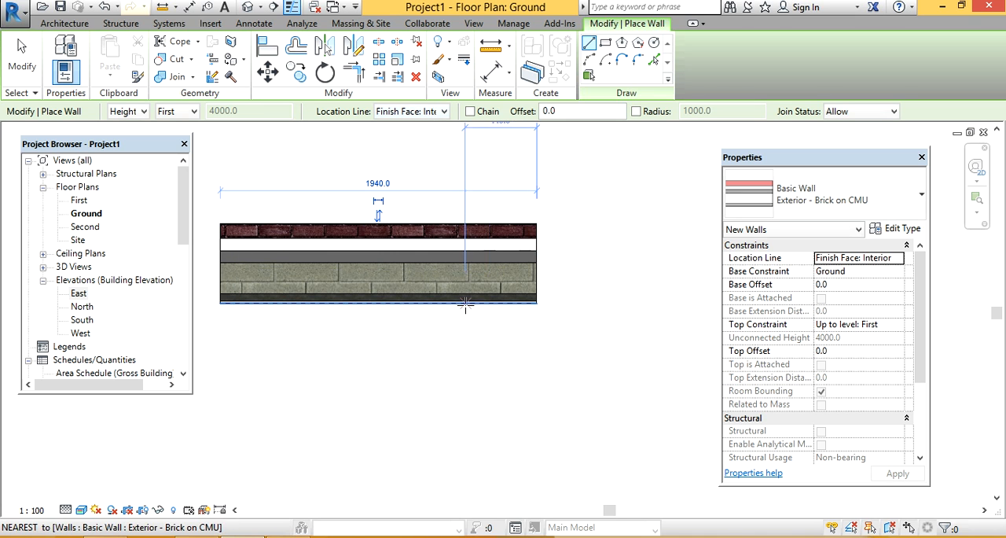
click(347, 442)
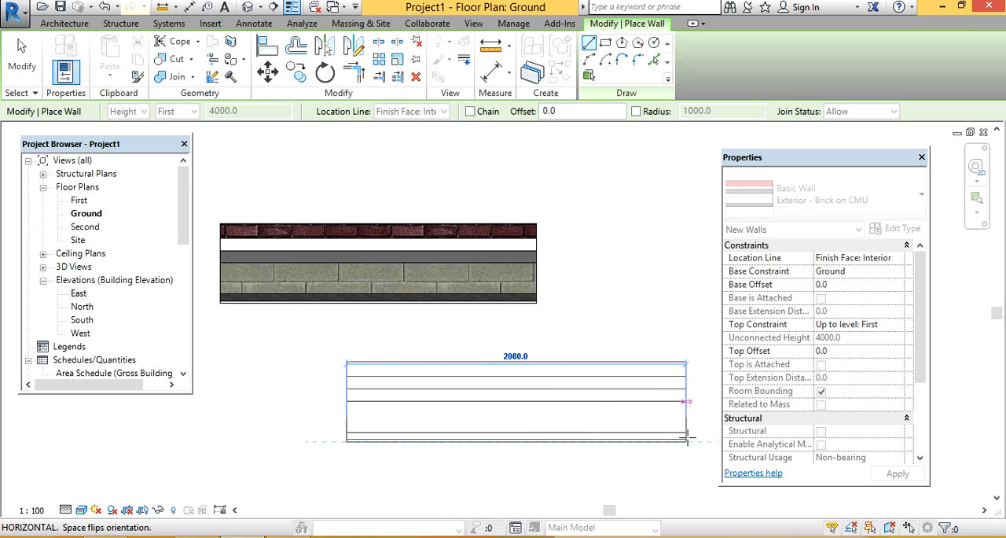
click(687, 439)
key(Escape)
key(Escape)
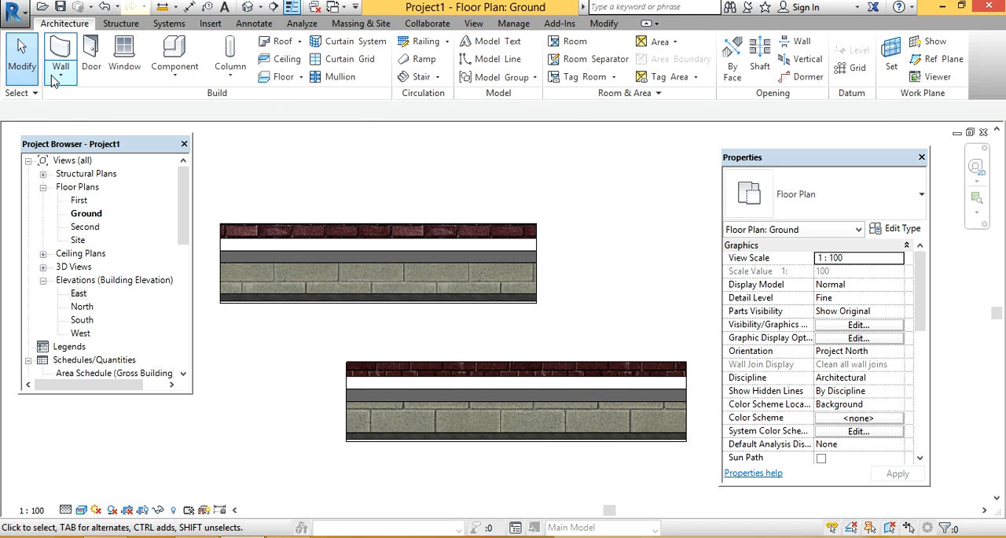
Step: Draw a horizontal Brick on CMU wall about 2600 mm long above the other two, with its location line on Core Face: Exterior
click(61, 52)
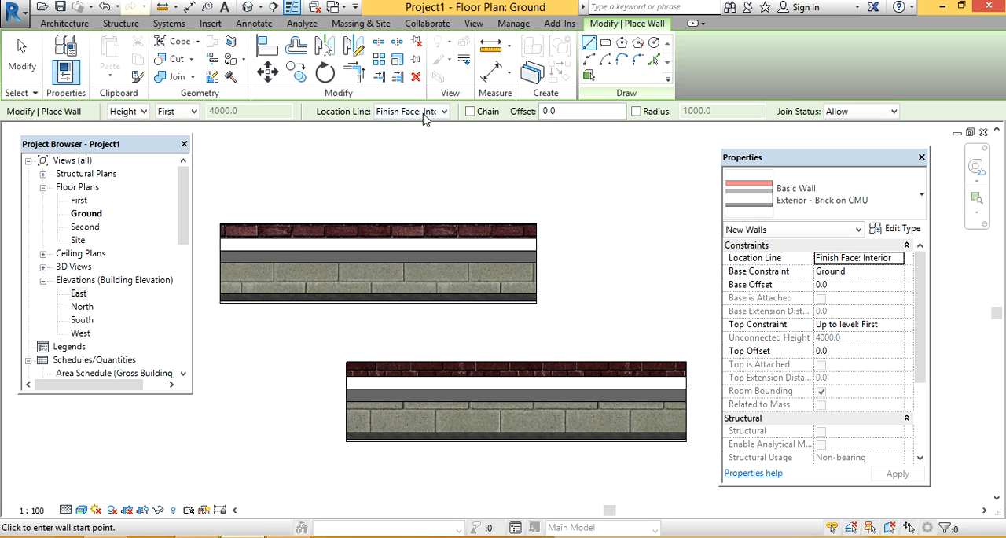
click(424, 112)
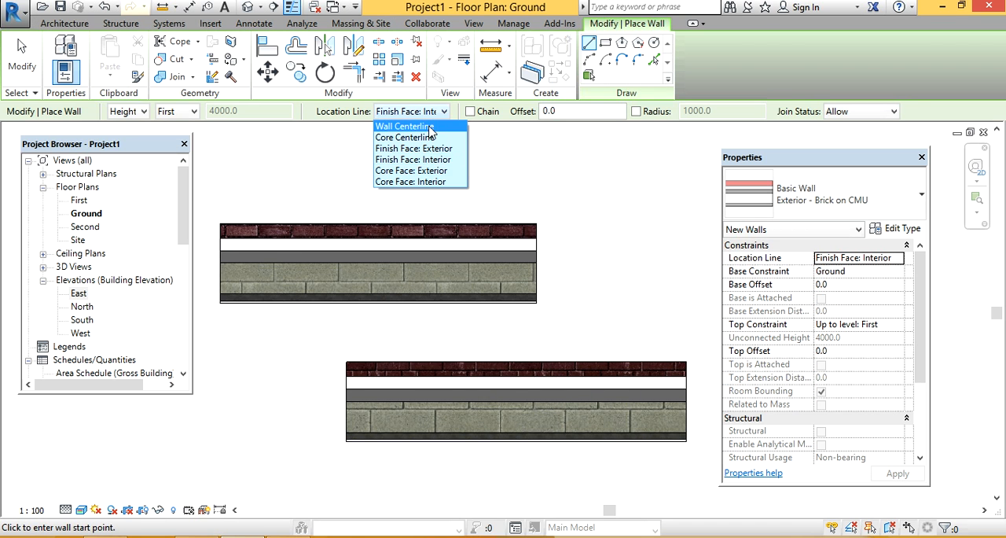
click(429, 173)
scroll(535, 284, up, 3)
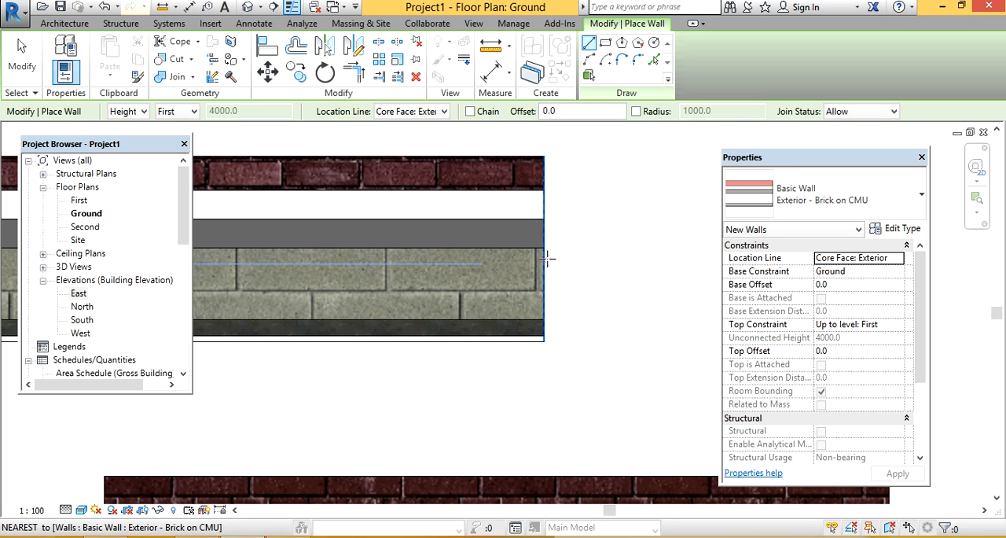
scroll(464, 267, down, 2)
scroll(467, 270, down, 2)
middle_drag(508, 229, 478, 330)
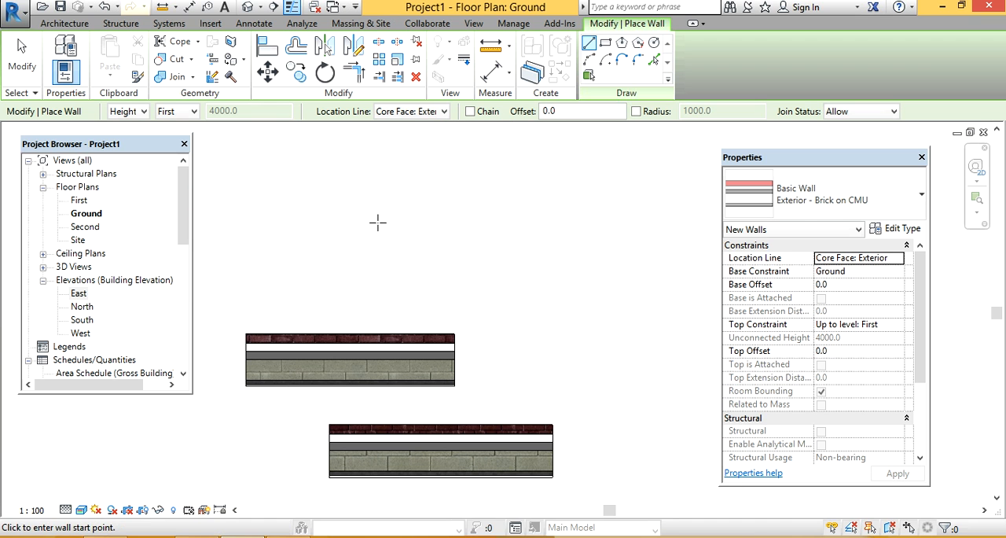
click(348, 218)
click(629, 218)
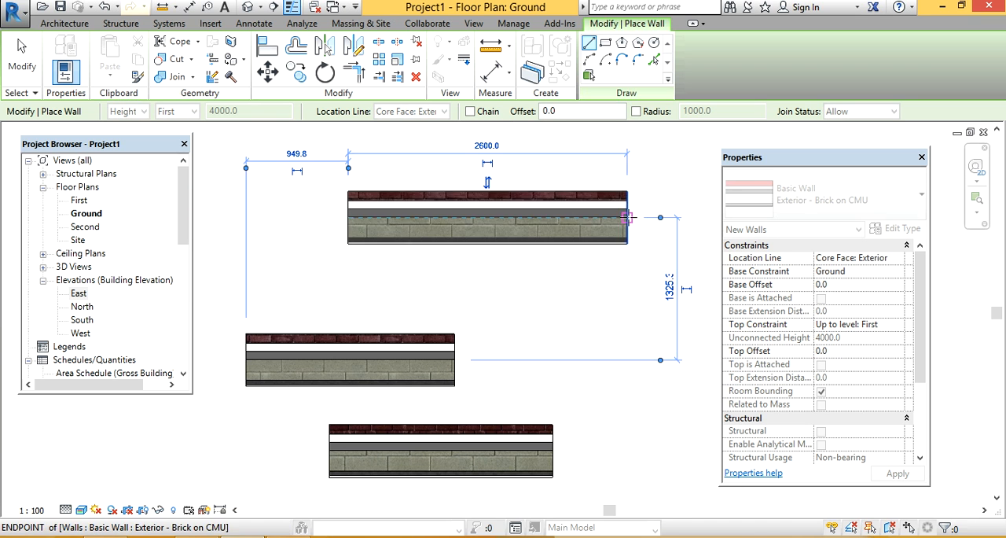
scroll(633, 217, up, 2)
scroll(637, 216, up, 3)
key(Escape)
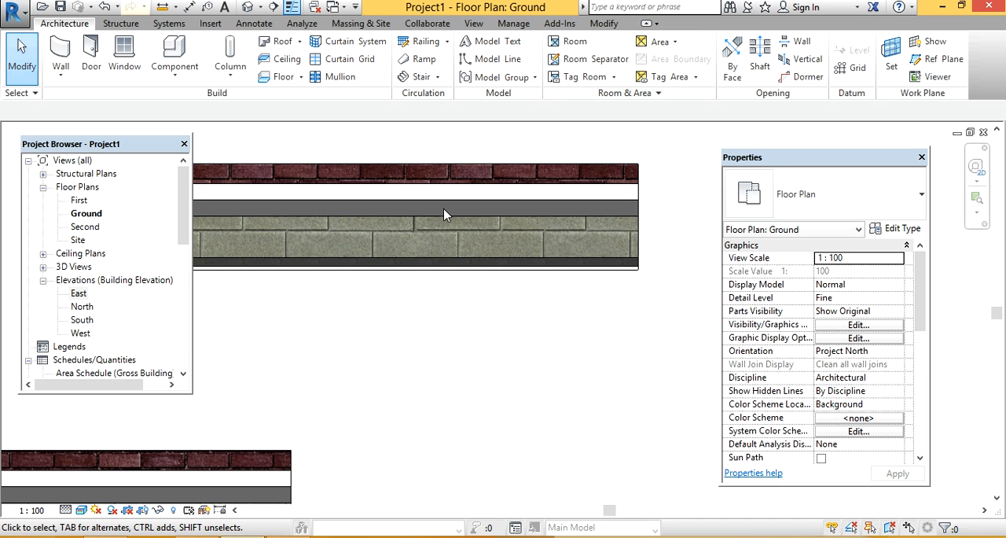
Step: Draw a shorter horizontal Brick on CMU wall just below the uppermost wall, with its location line on Core Face: Interior
scroll(586, 218, down, 3)
scroll(405, 254, up, 3)
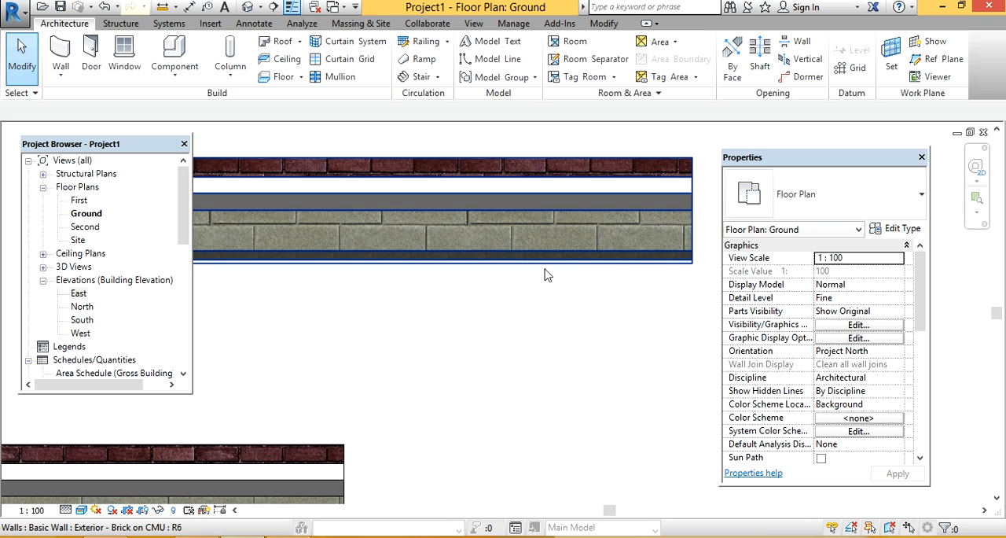
click(60, 51)
click(442, 113)
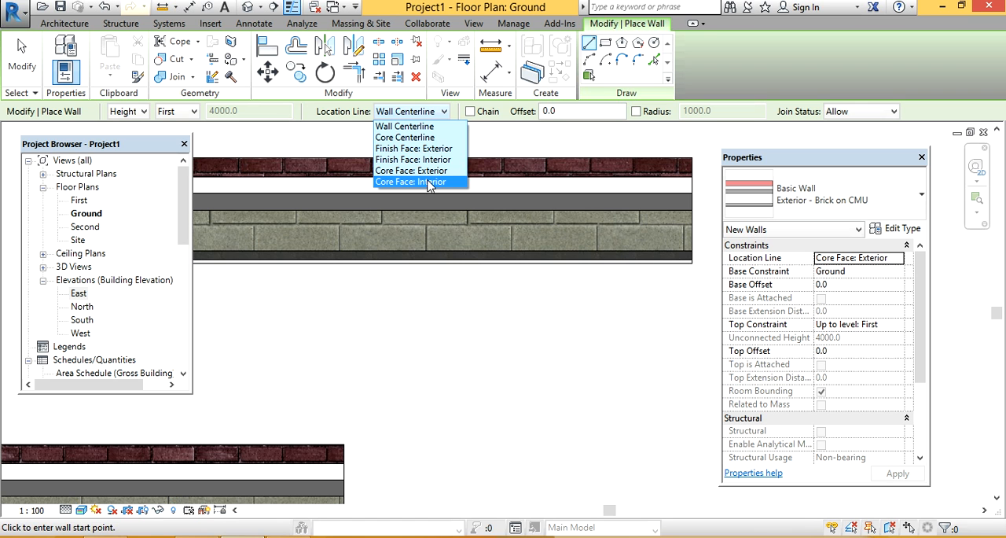
click(429, 183)
click(306, 348)
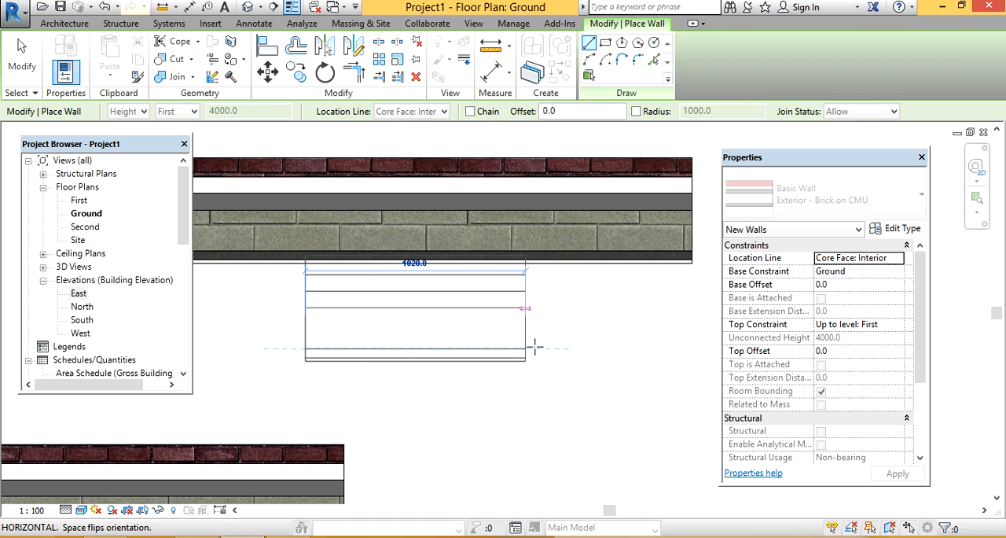
click(629, 349)
key(Escape)
key(Escape)
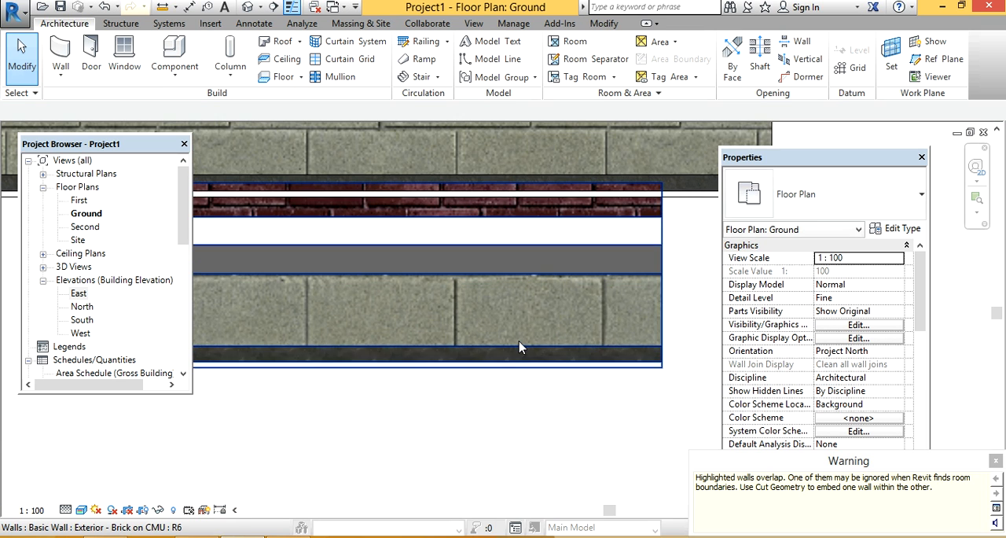
Step: Delete all six walls in the Ground floor plan
scroll(543, 341, down, 5)
middle_drag(507, 276, 497, 228)
scroll(511, 155, down, 1)
scroll(512, 192, down, 1)
drag(531, 173, 334, 458)
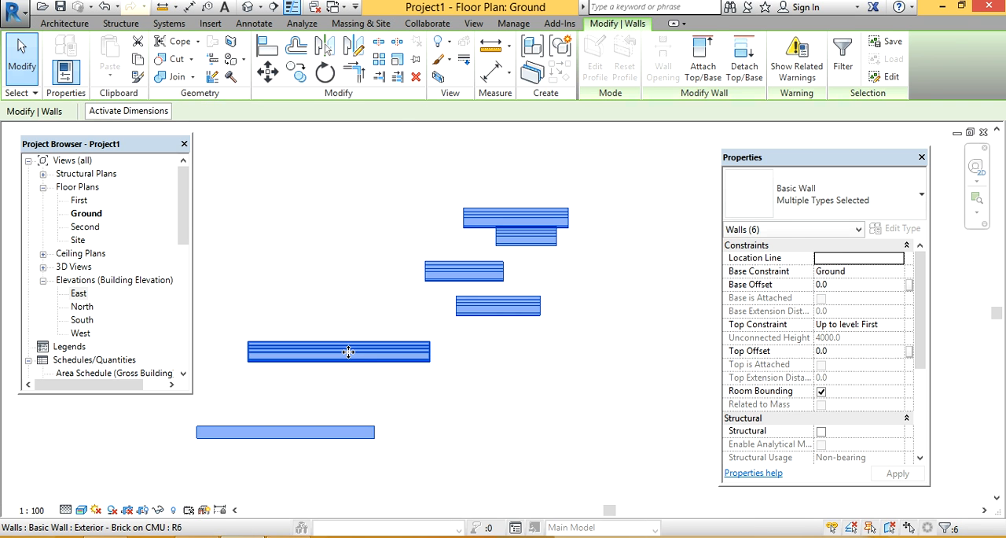
key(Delete)
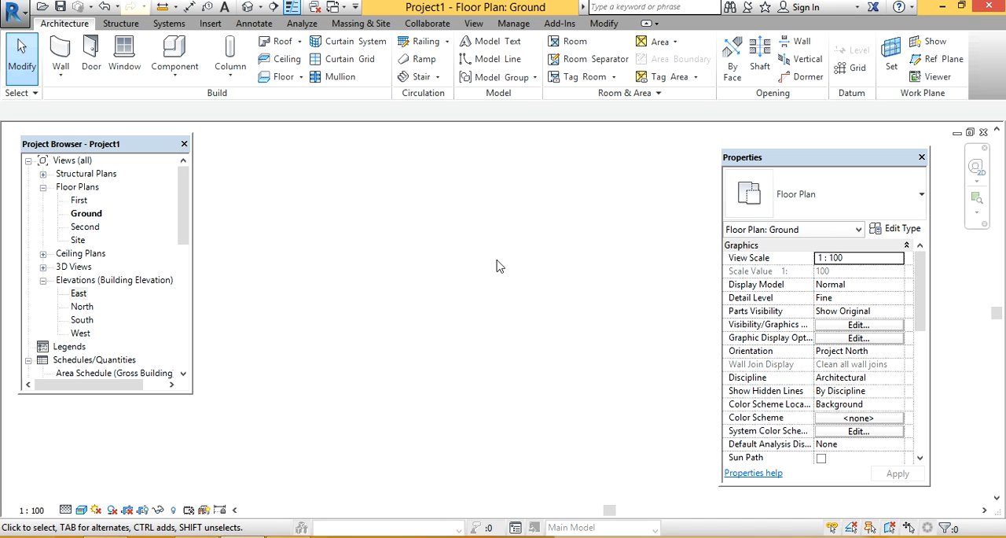
Step: Draw a zigzag run of four connected Brick on CMU walls with the Chain option on
click(60, 54)
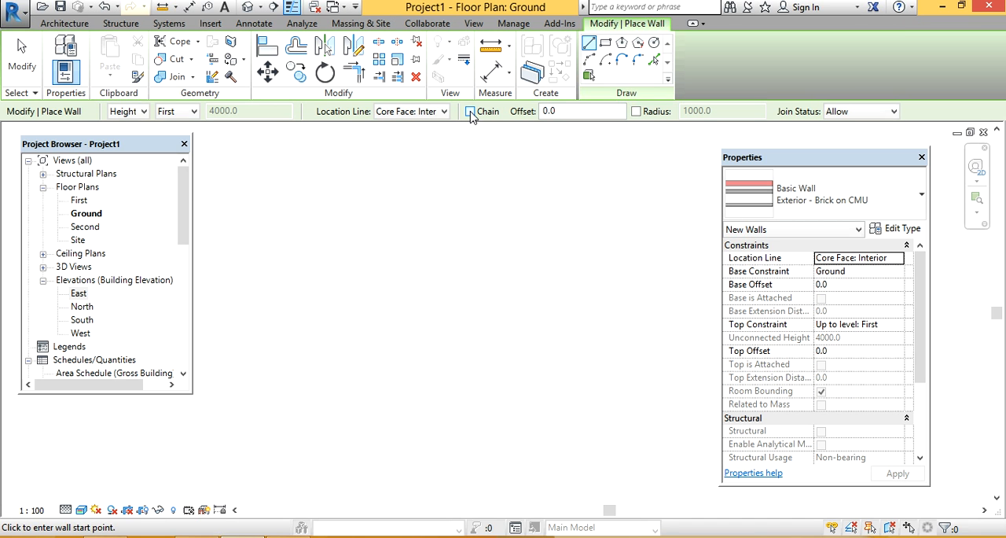
click(284, 232)
click(381, 231)
click(366, 291)
click(448, 291)
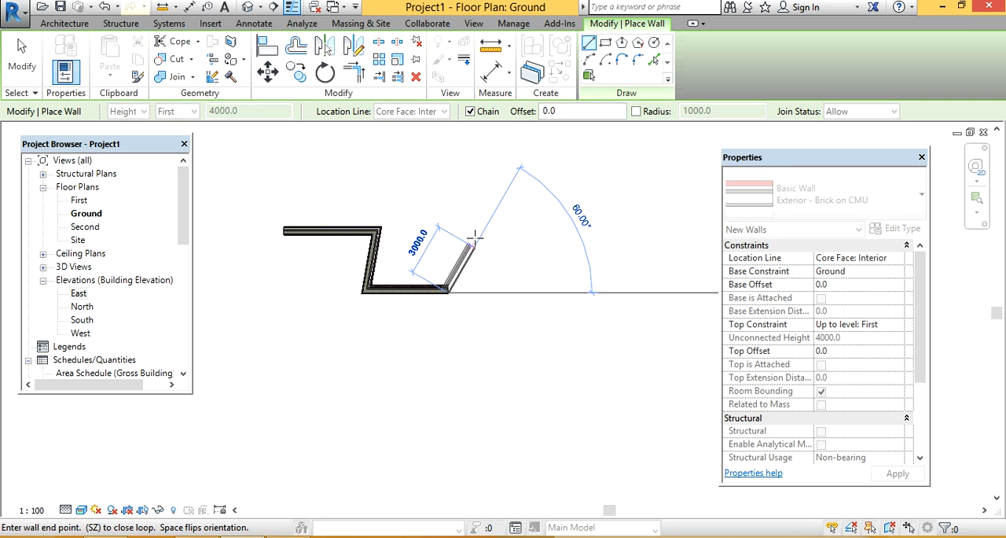
click(467, 234)
key(Escape)
key(Escape)
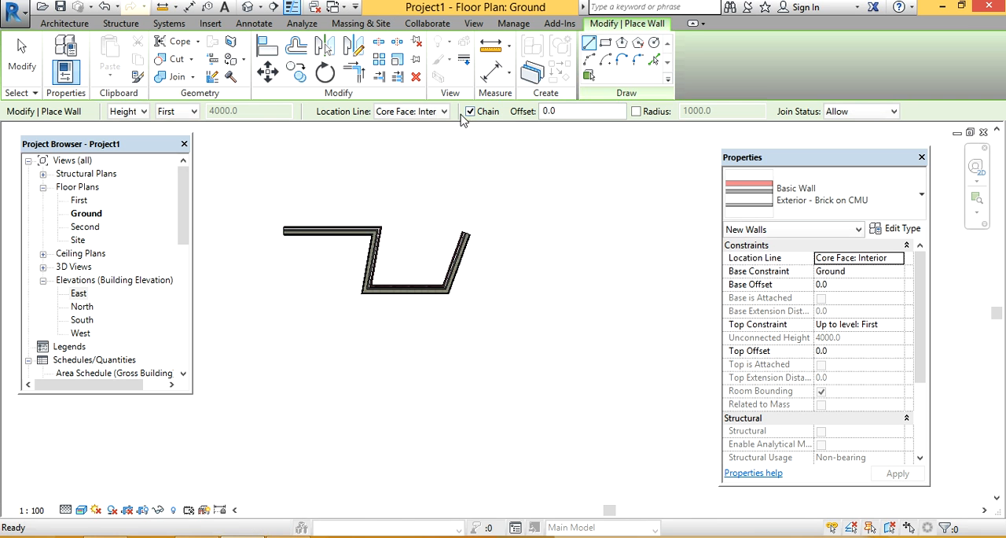
Step: Draw five separate Brick on CMU walls in different directions with the Chain option off
click(353, 349)
click(456, 349)
click(455, 412)
click(578, 434)
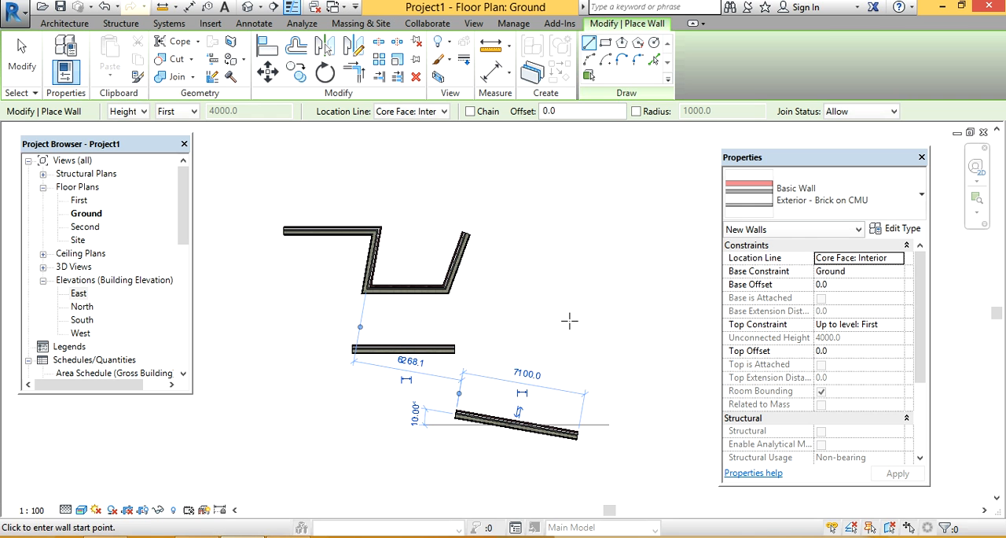
click(564, 318)
click(604, 231)
middle_drag(550, 382, 389, 349)
click(426, 334)
click(596, 360)
click(541, 257)
click(622, 243)
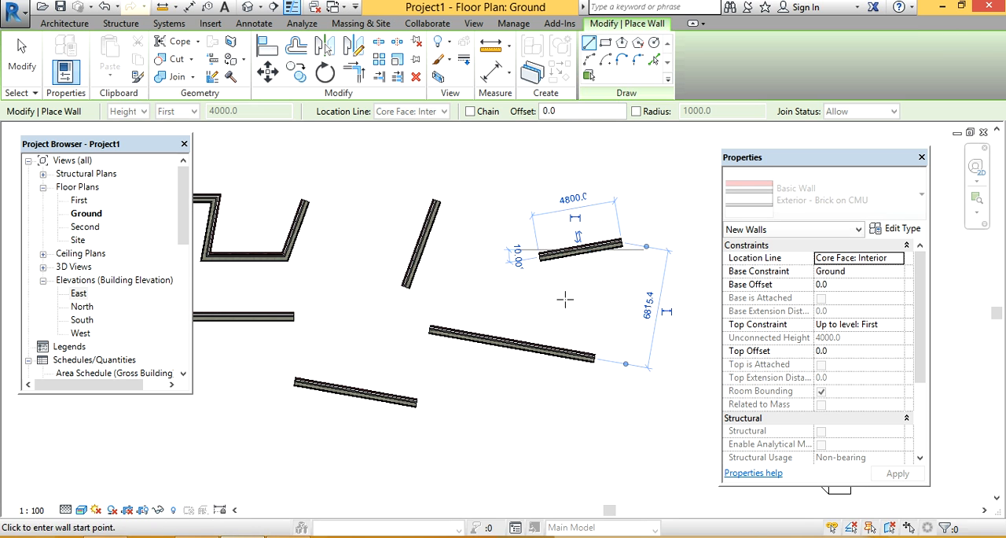
Step: Delete the zigzag run and the separate walls from the Ground floor plan
key(Escape)
key(Escape)
scroll(555, 222, down, 2)
drag(600, 146, 279, 351)
key(Delete)
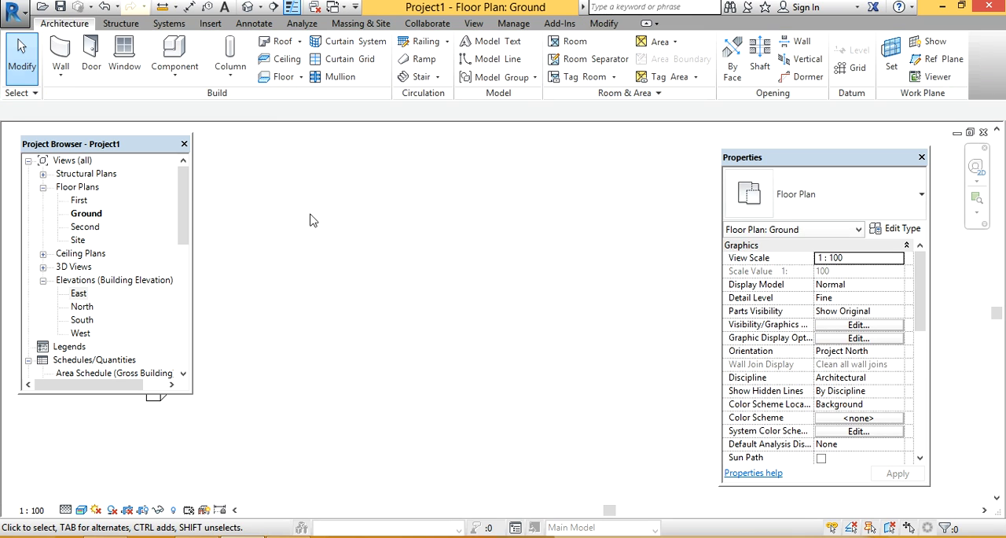
Step: Abandon the wall with a 300 mm offset and draw a vertical model line in the empty plan on the Ground level
click(47, 49)
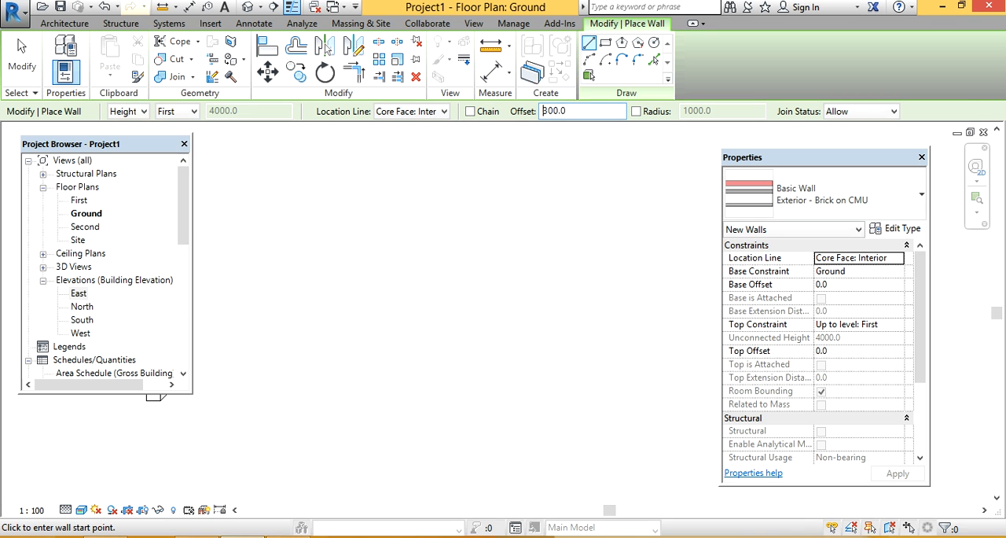
click(429, 357)
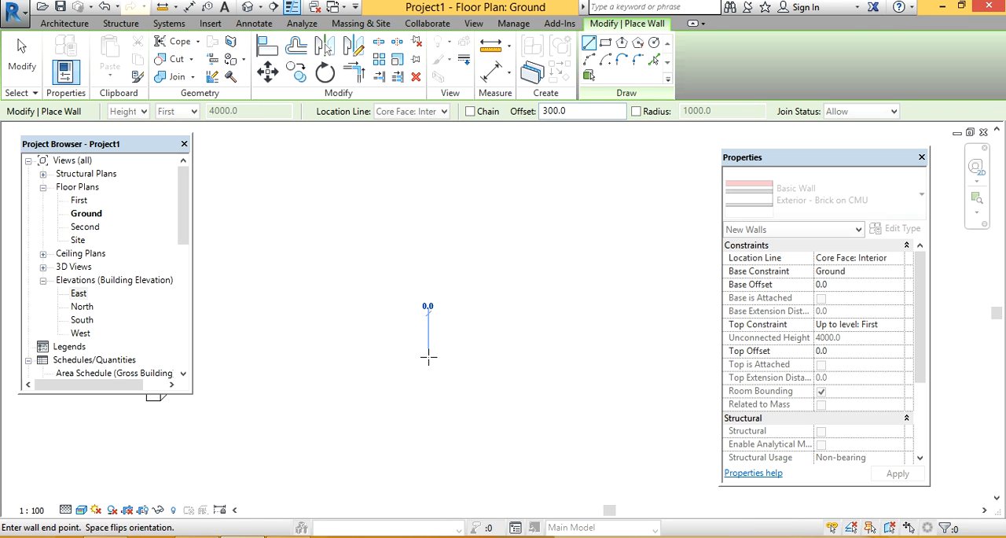
click(65, 23)
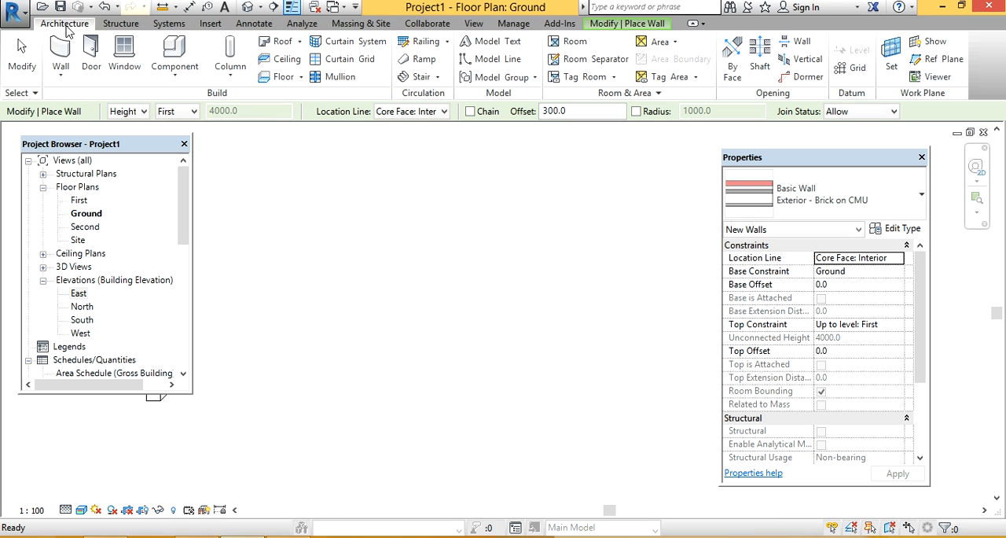
click(494, 63)
click(443, 360)
click(446, 249)
key(Escape)
scroll(482, 322, up, 2)
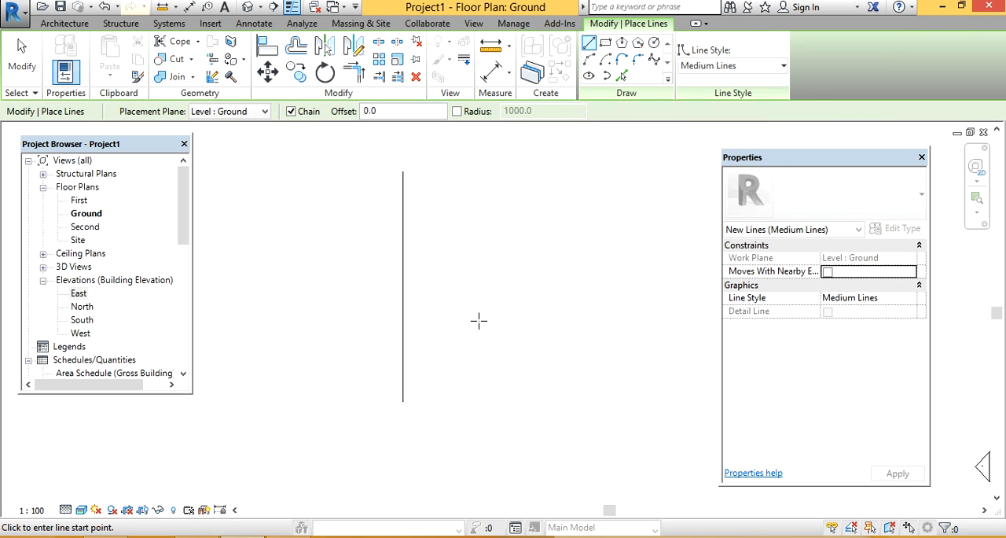
key(Escape)
scroll(471, 315, up, 1)
Step: Draw a Brick on CMU wall about 6800 mm long up from the lower end of the model line, with zero offset
click(61, 47)
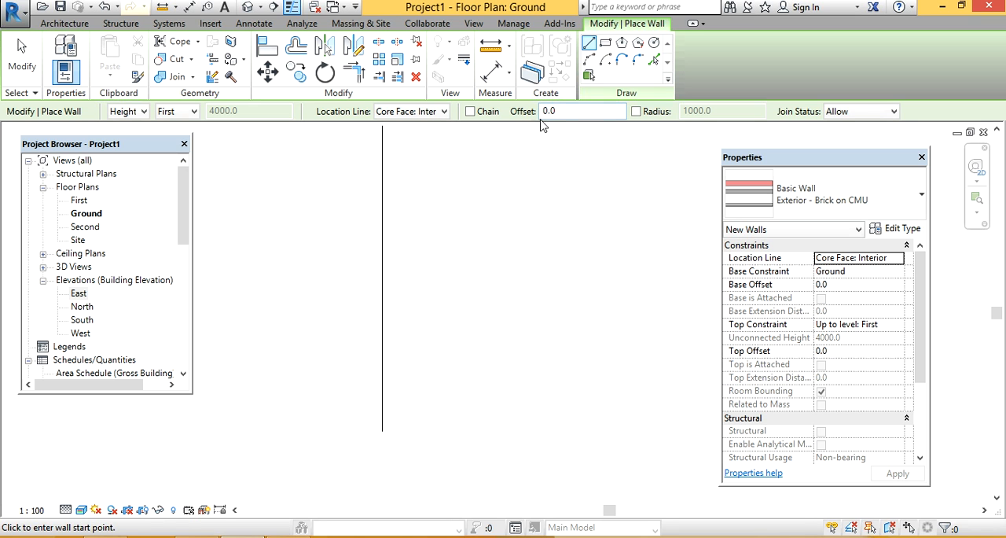
click(383, 431)
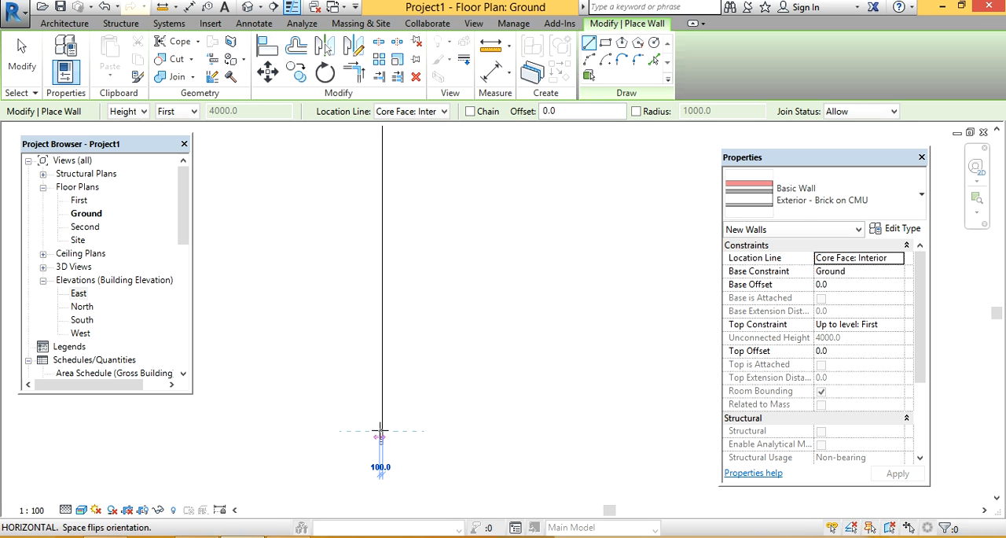
click(383, 226)
scroll(393, 267, up, 4)
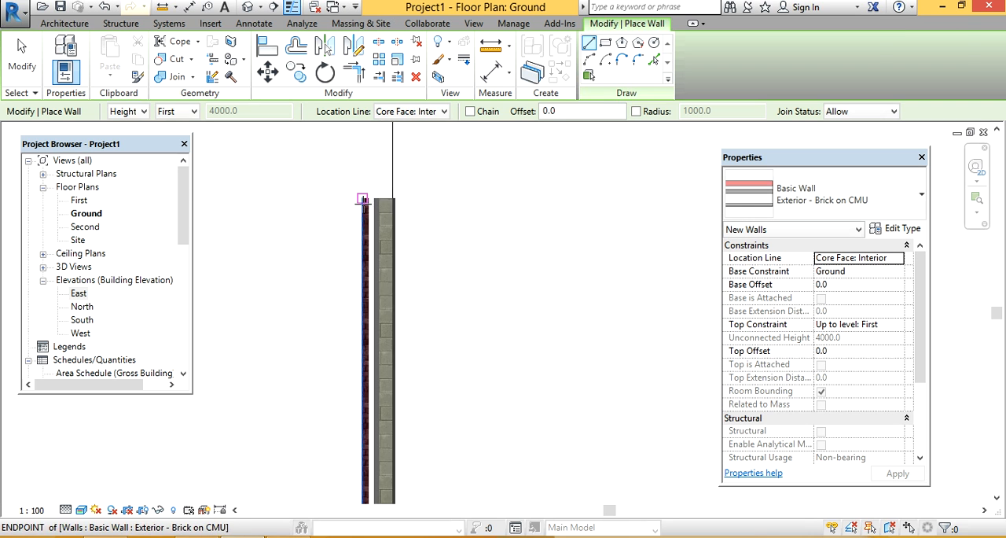
key(Escape)
key(Escape)
scroll(405, 250, down, 2)
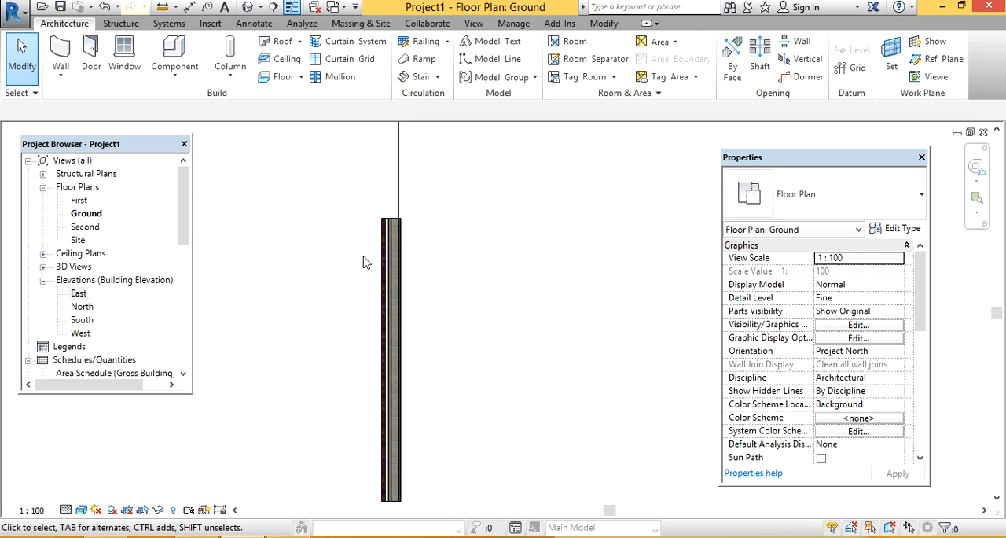
Step: Delete the wall that lies along the model line, keeping the line itself
click(380, 240)
key(Delete)
scroll(415, 297, down, 4)
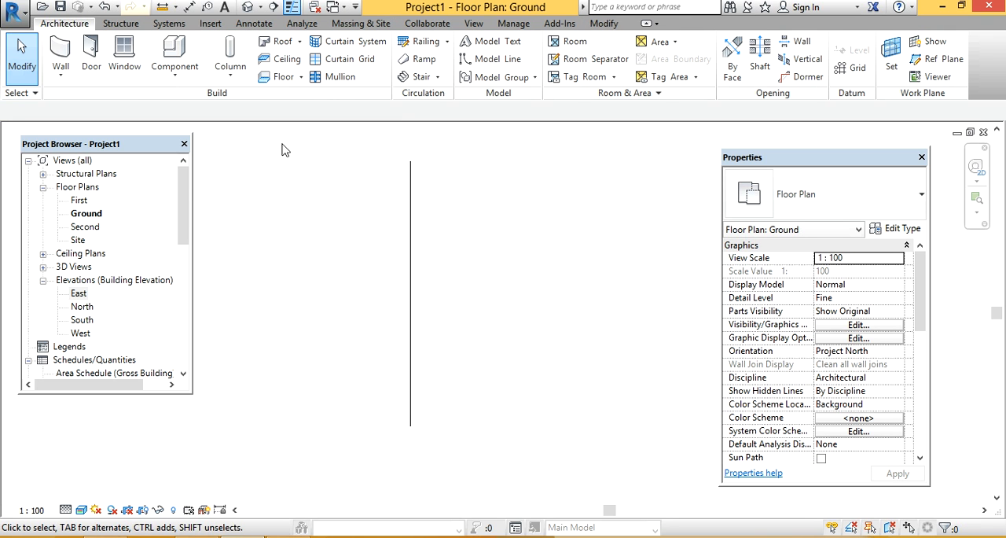
Step: Trace the full model line from its lower to its upper end with a Brick on CMU wall offset 1000 mm
click(60, 54)
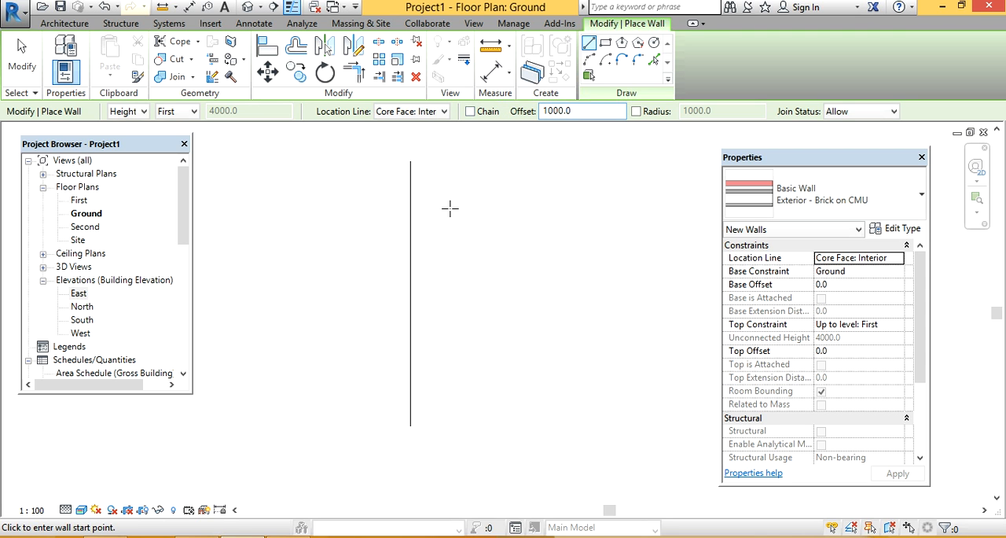
click(410, 427)
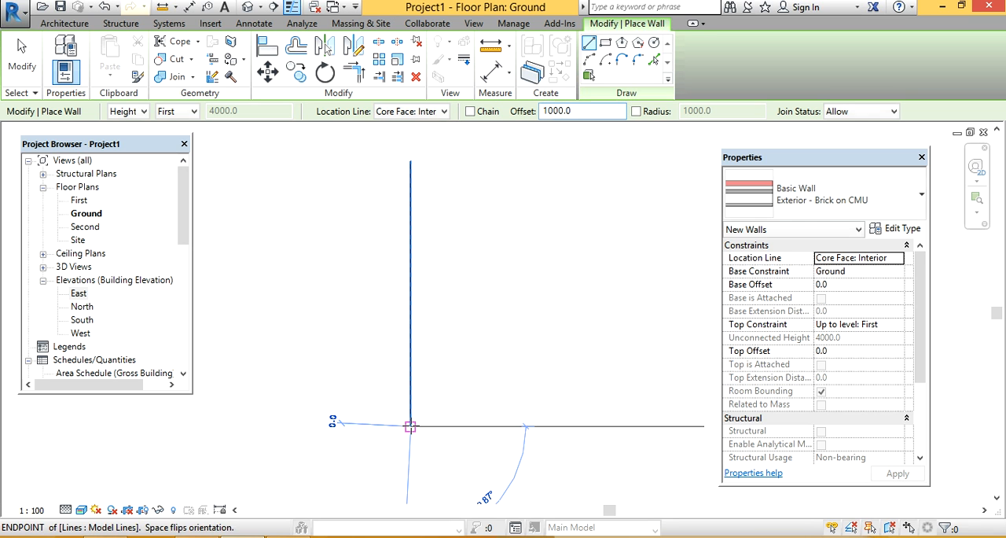
click(410, 160)
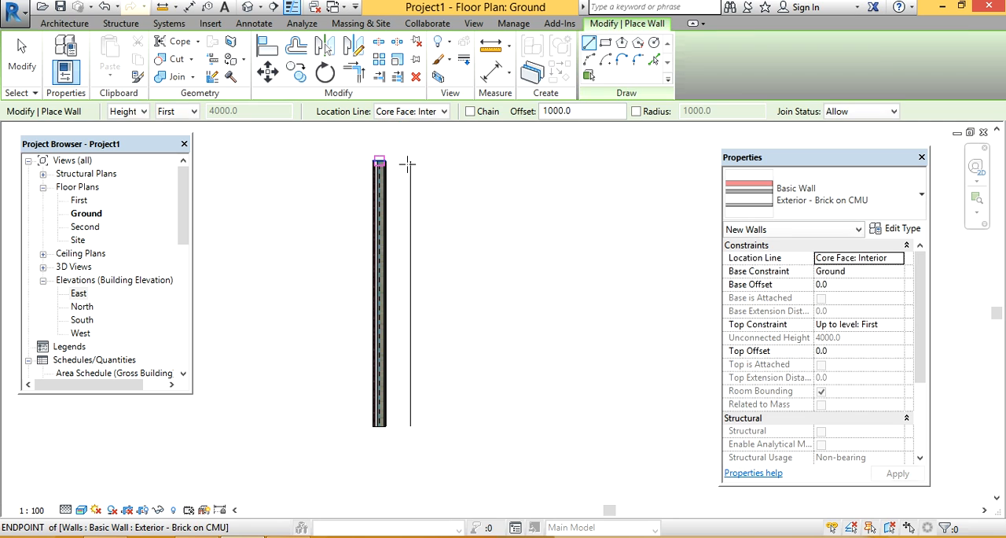
key(Escape)
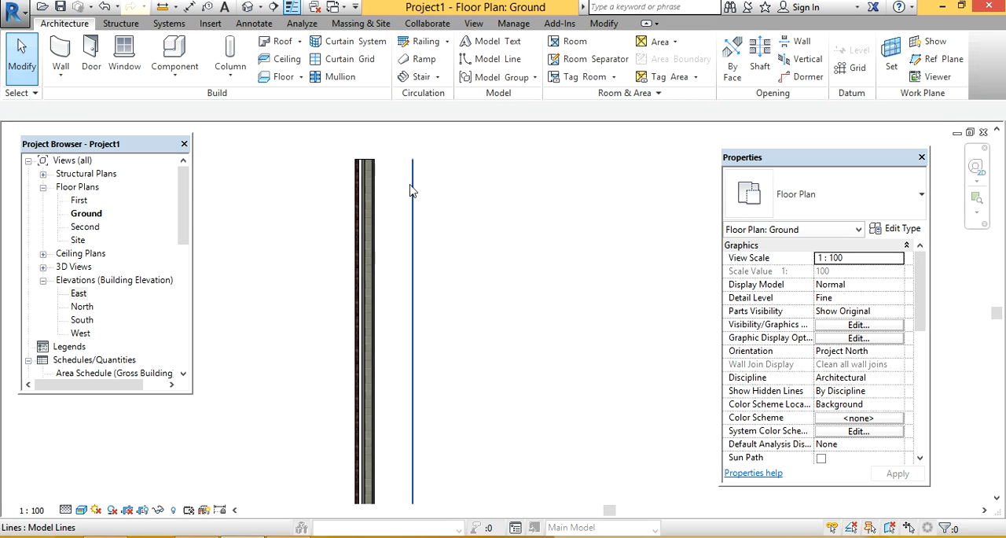
scroll(388, 195, up, 2)
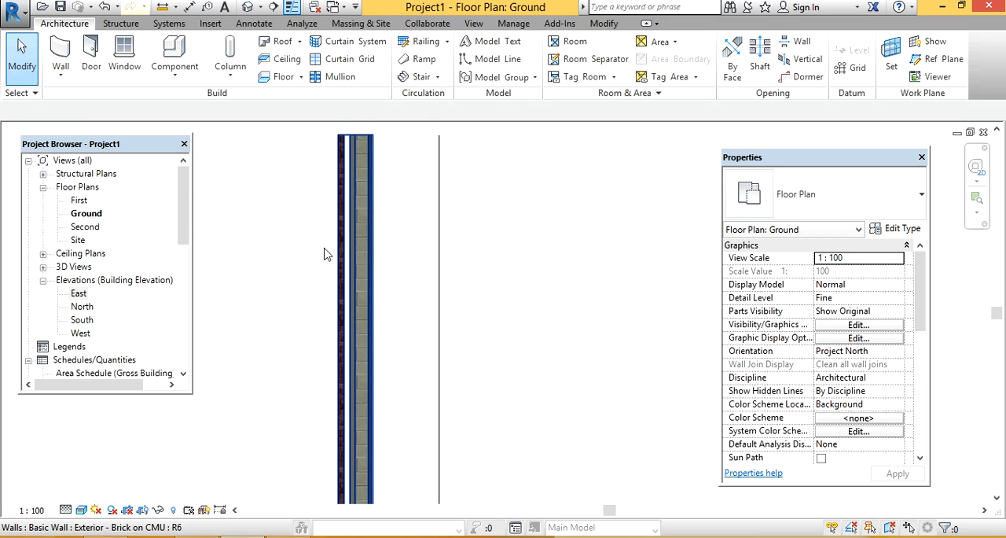
scroll(436, 276, down, 1)
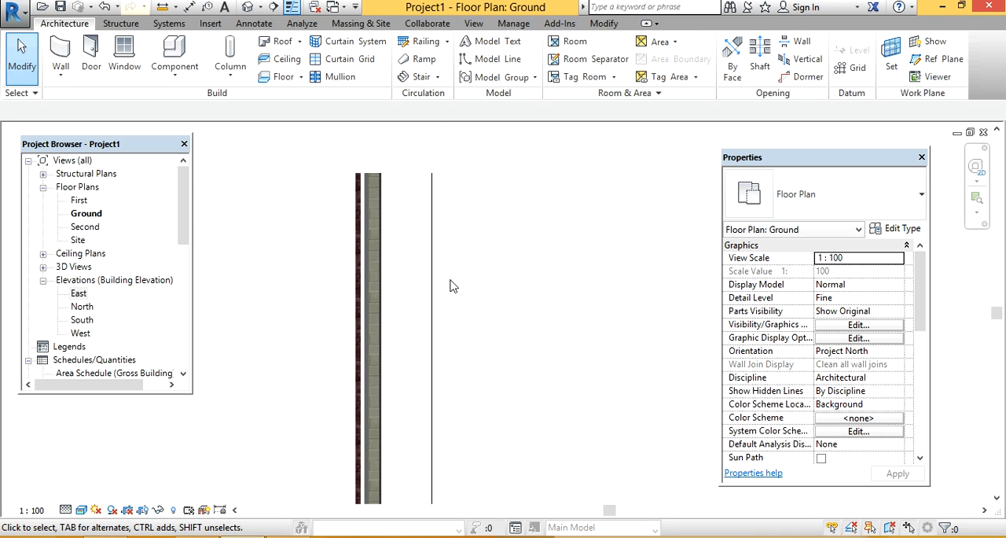
Step: Delete the wall offset from the model line
scroll(450, 286, down, 1)
click(393, 288)
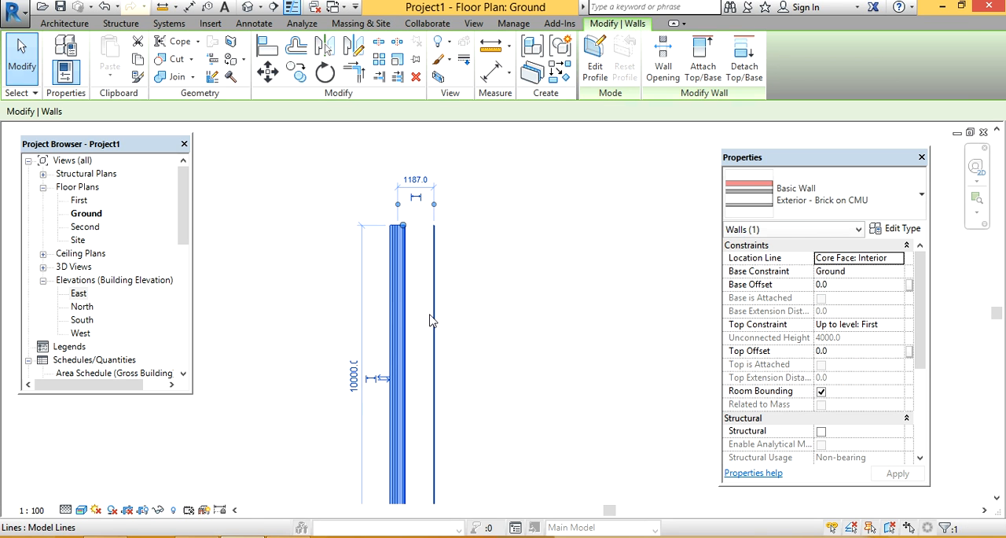
key(Delete)
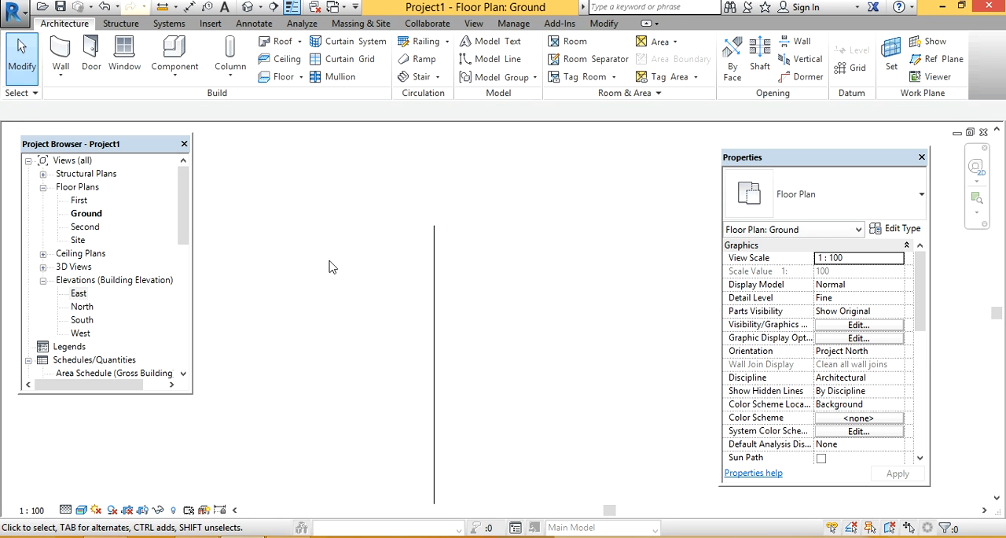
Step: Draw two separate horizontal walls about 8500 and 5200 mm long with zero offset, Chain off and Radius on at 1000 mm
click(60, 51)
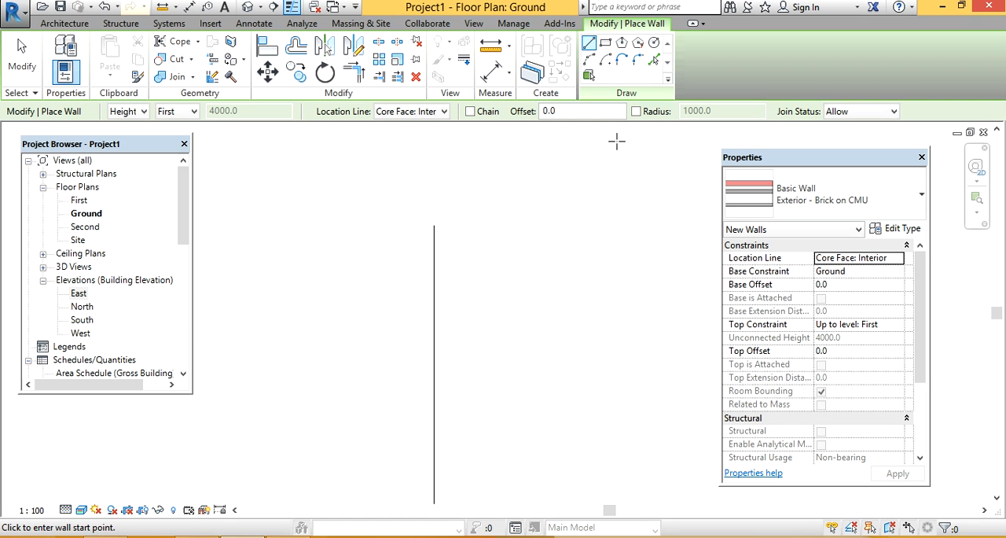
click(636, 111)
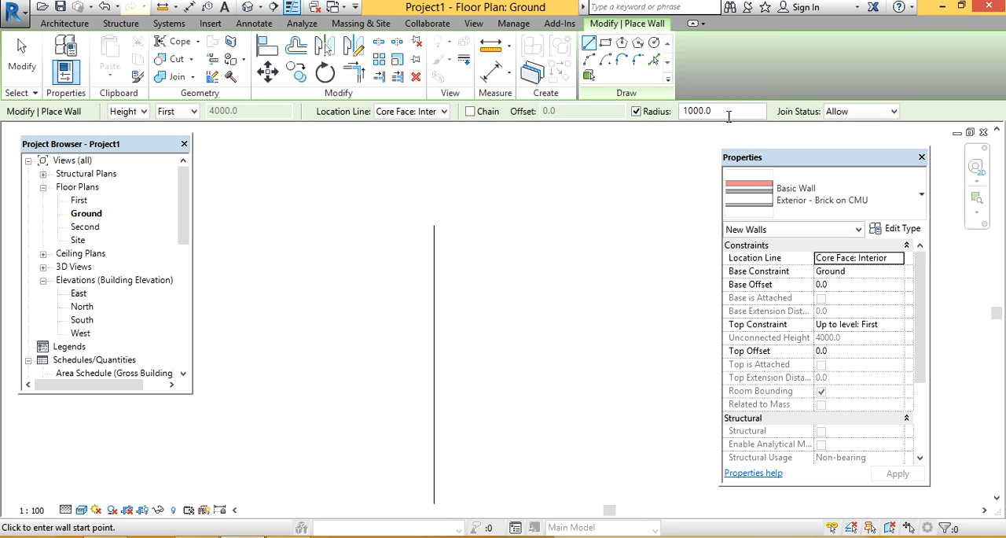
click(351, 270)
click(610, 270)
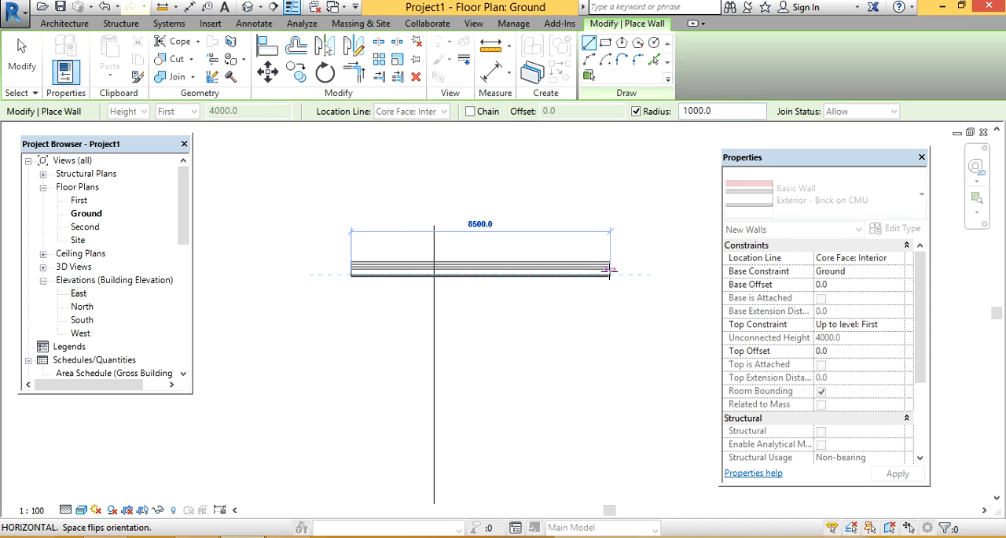
middle_drag(649, 238, 400, 260)
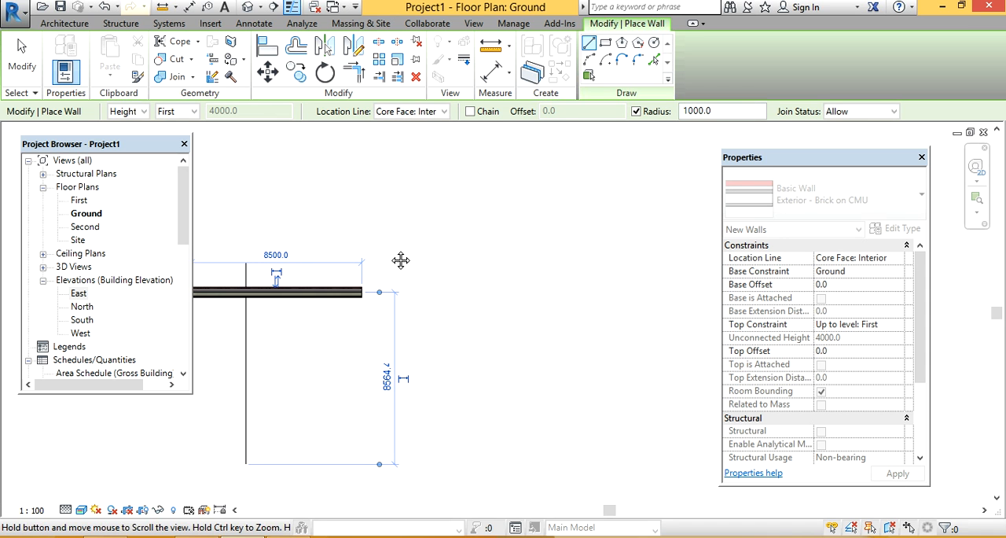
click(511, 246)
click(615, 247)
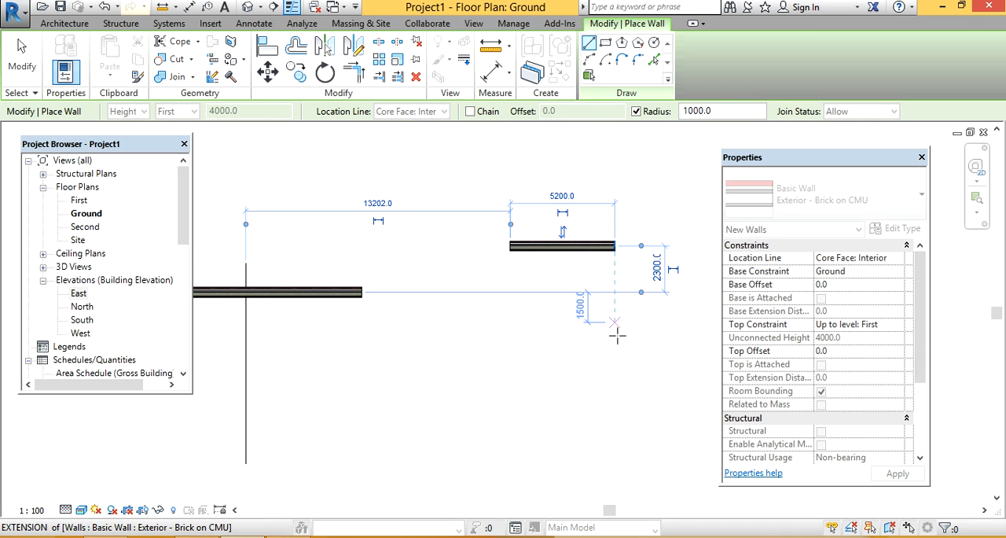
Step: Draw two connected slanted walls, perpendicular to each other, with Chain on and a 1000 mm corner radius
click(623, 373)
click(471, 112)
click(419, 433)
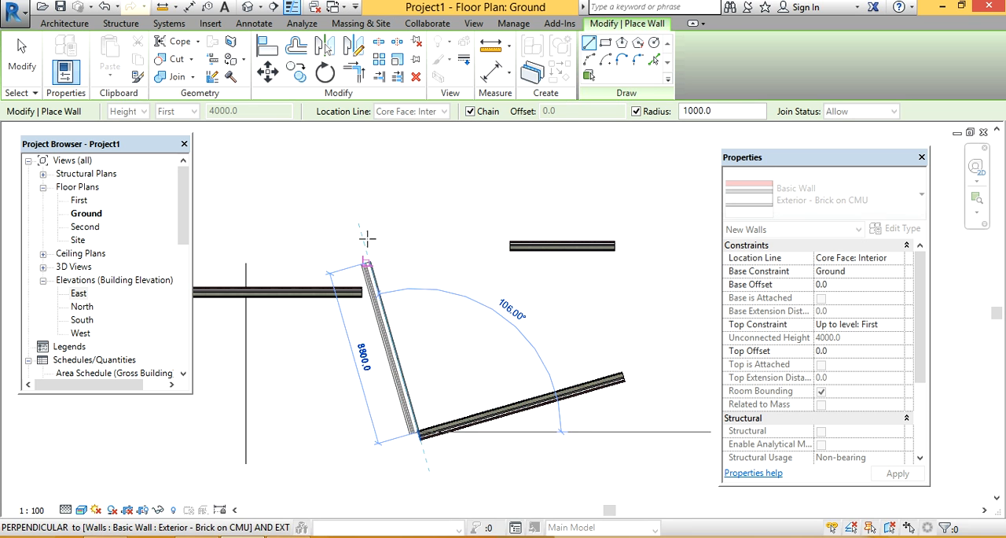
click(355, 213)
scroll(417, 425, up, 5)
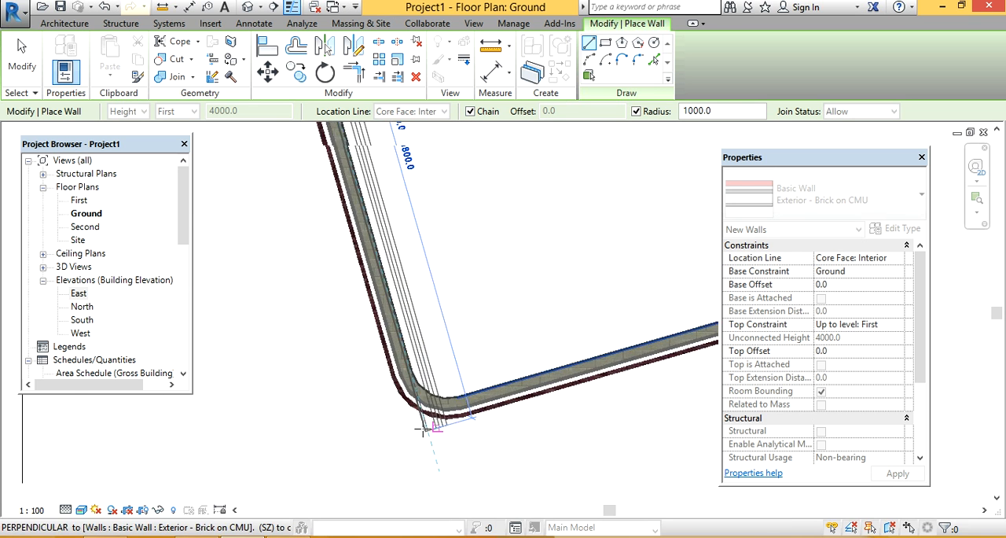
key(Escape)
key(Escape)
scroll(432, 385, down, 3)
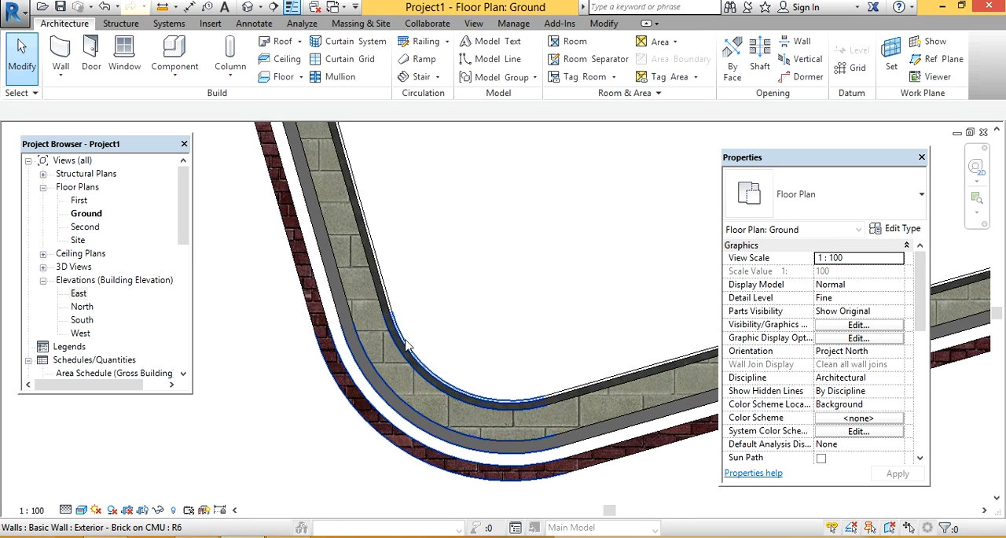
Step: Delete all the walls and the vertical model line from the Ground floor plan
scroll(431, 384, down, 3)
drag(247, 206, 613, 436)
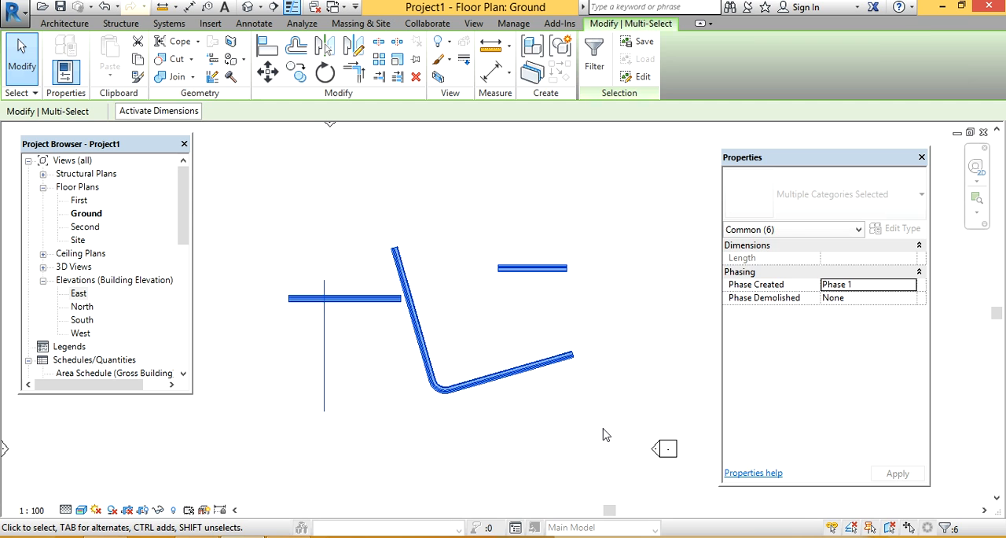
key(Delete)
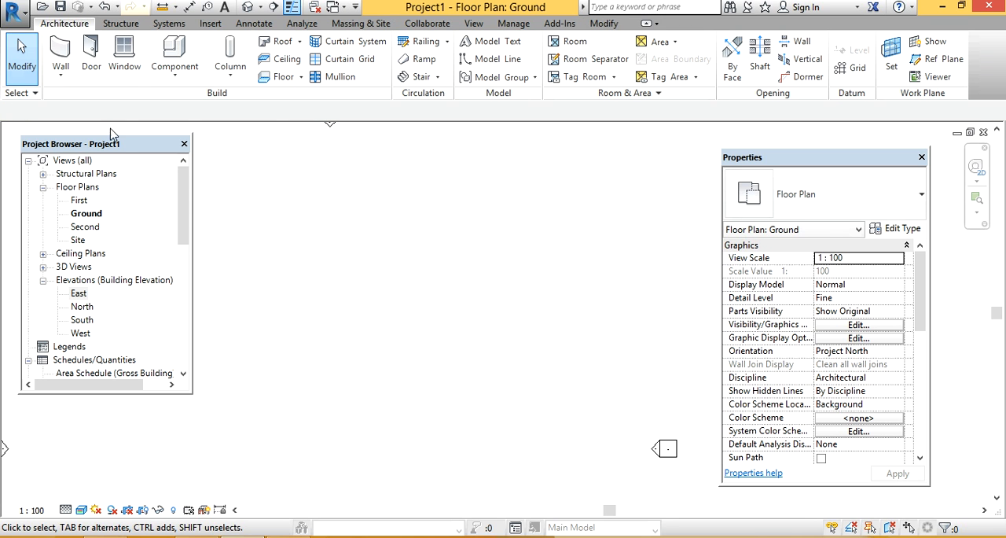
Step: Draw a vertical wall about 7300 mm long and a chained horizontal wall from its upper end, with a 5000 mm corner radius
click(61, 53)
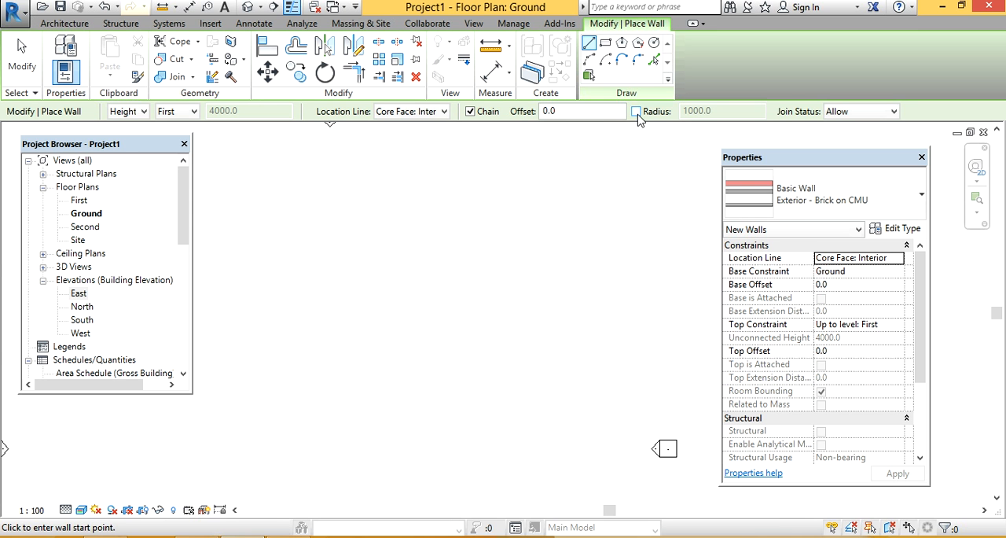
click(636, 112)
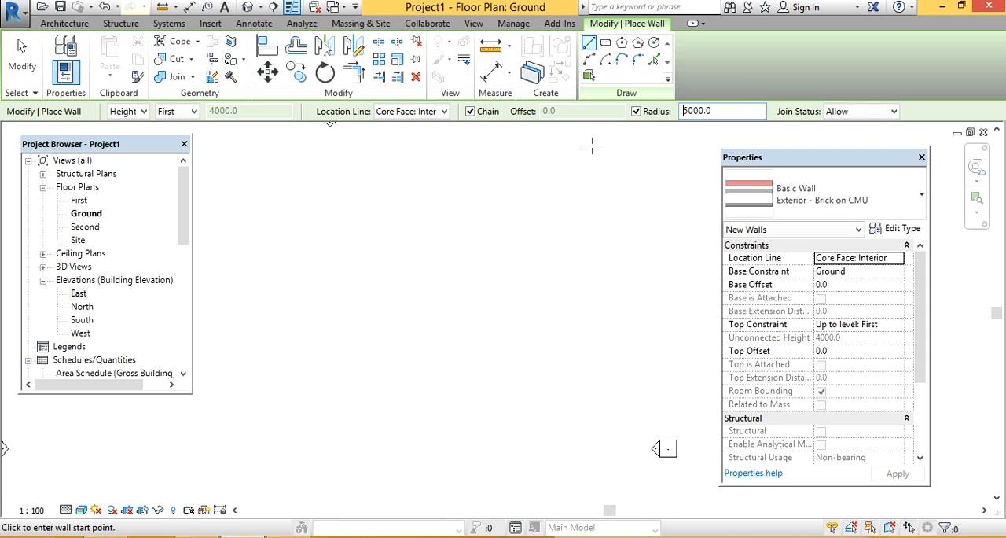
click(328, 349)
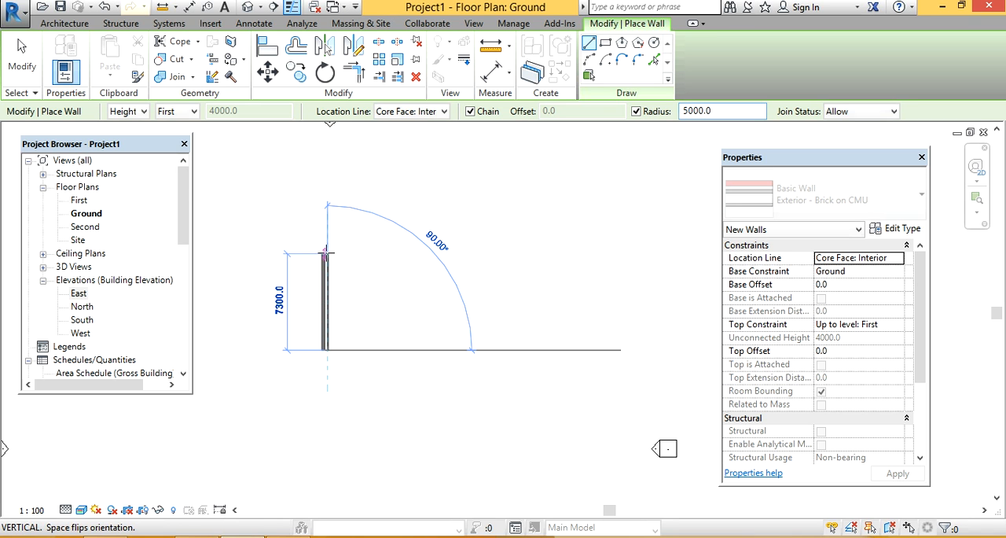
click(326, 254)
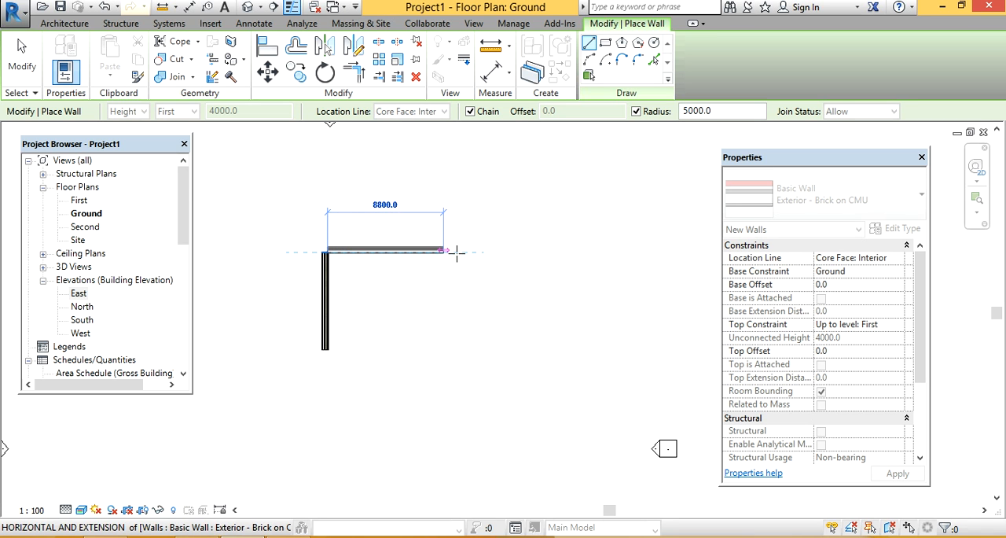
click(481, 253)
scroll(321, 294, up, 2)
scroll(409, 307, up, 2)
key(Escape)
key(Escape)
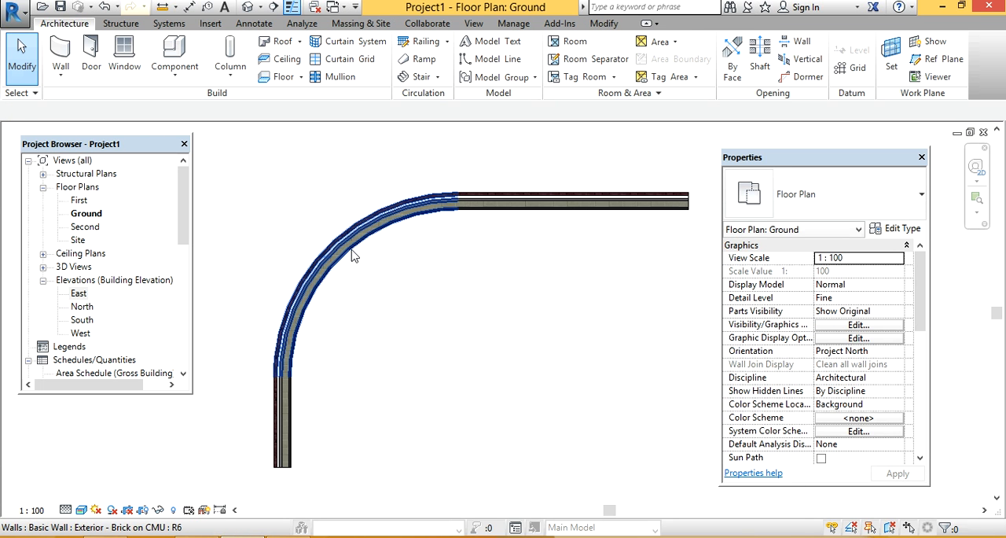
Step: Delete the curved corner wall together with the vertical and horizontal walls joined to it
click(353, 257)
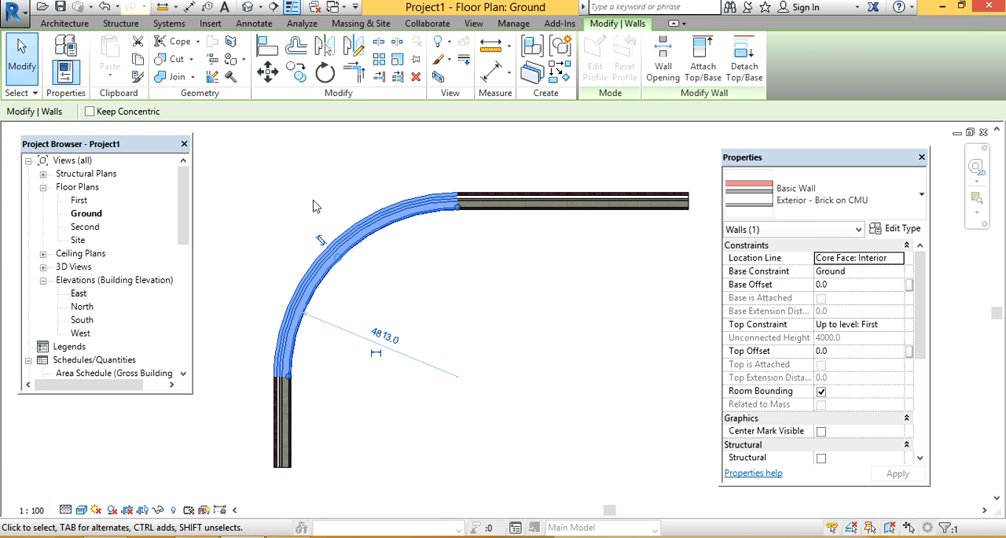
key(Escape)
click(358, 236)
key(Escape)
drag(515, 154, 317, 343)
drag(279, 418, 281, 415)
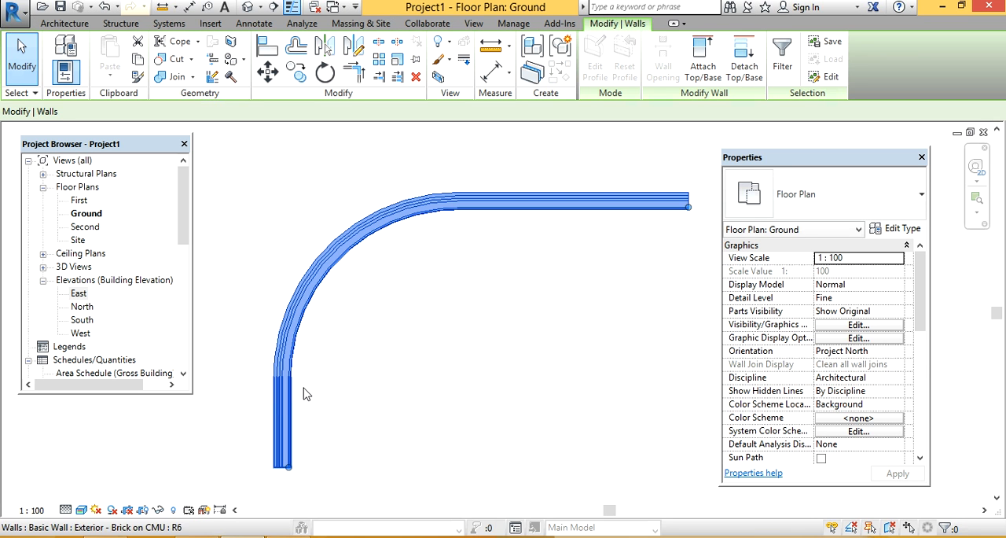
key(Delete)
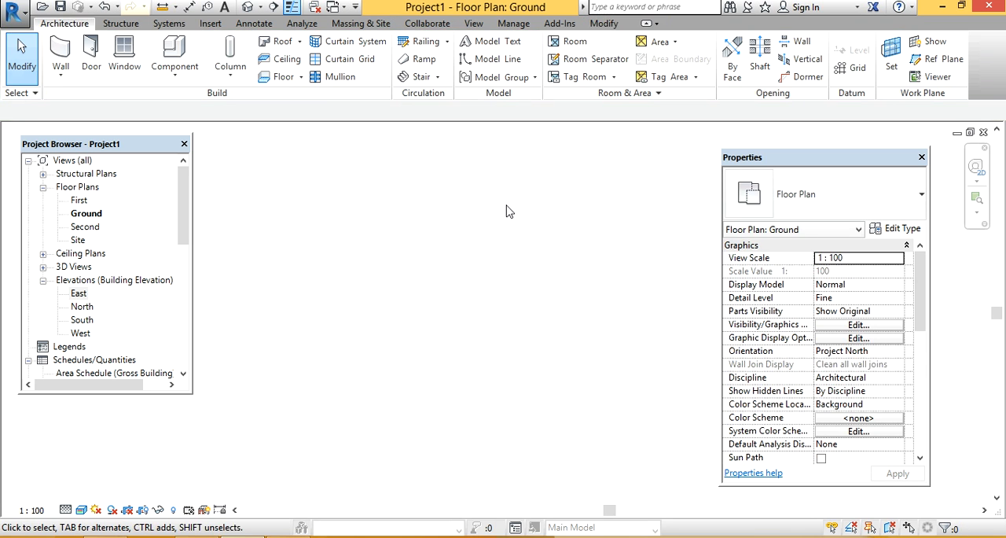
Step: Draw a horizontal wall and a chained slanted wall about 5700 mm long from its right end, with Join Status set to Allow
click(61, 55)
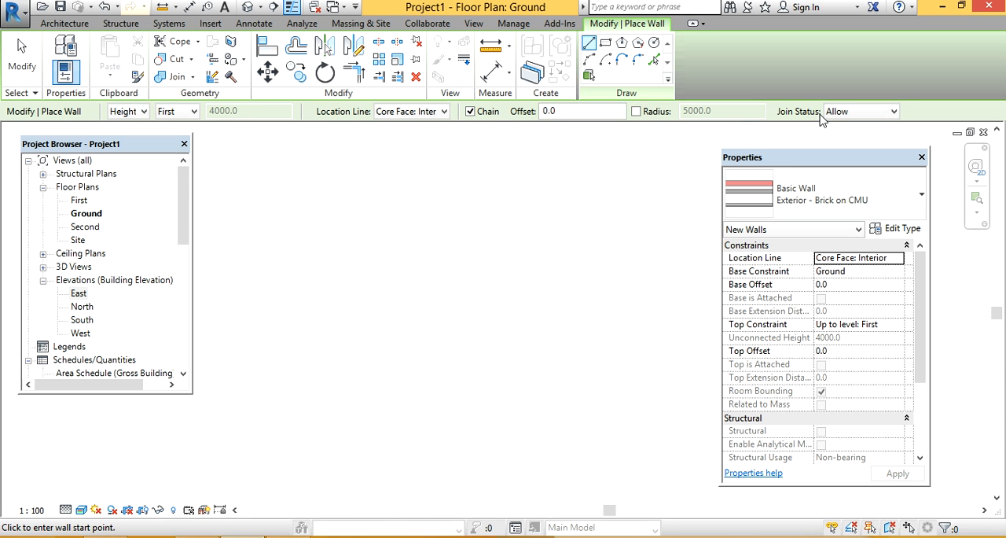
click(839, 116)
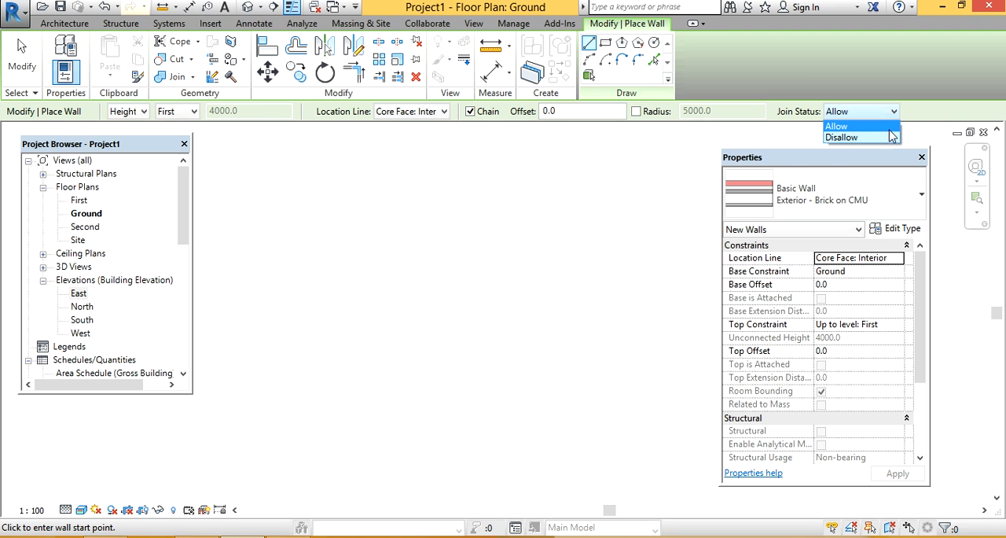
click(845, 125)
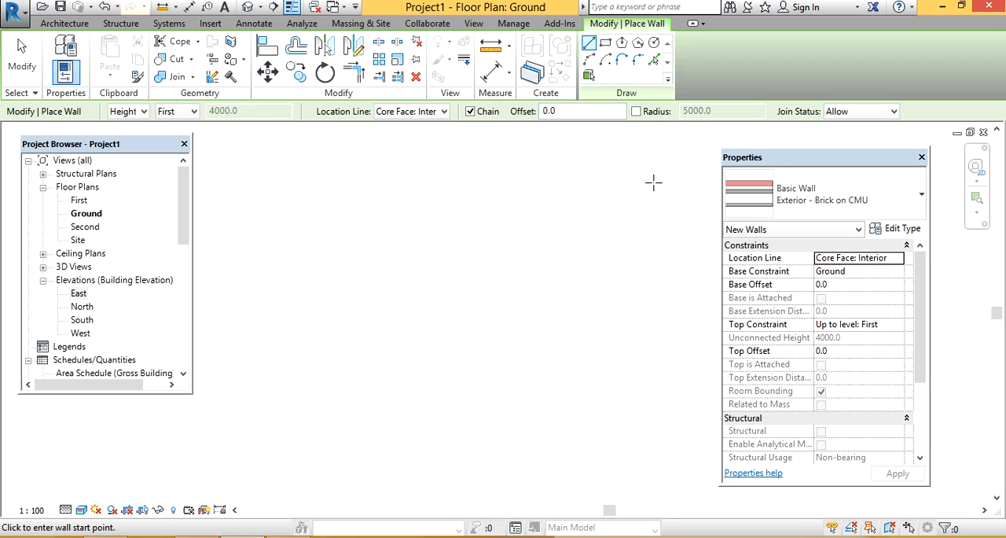
click(281, 246)
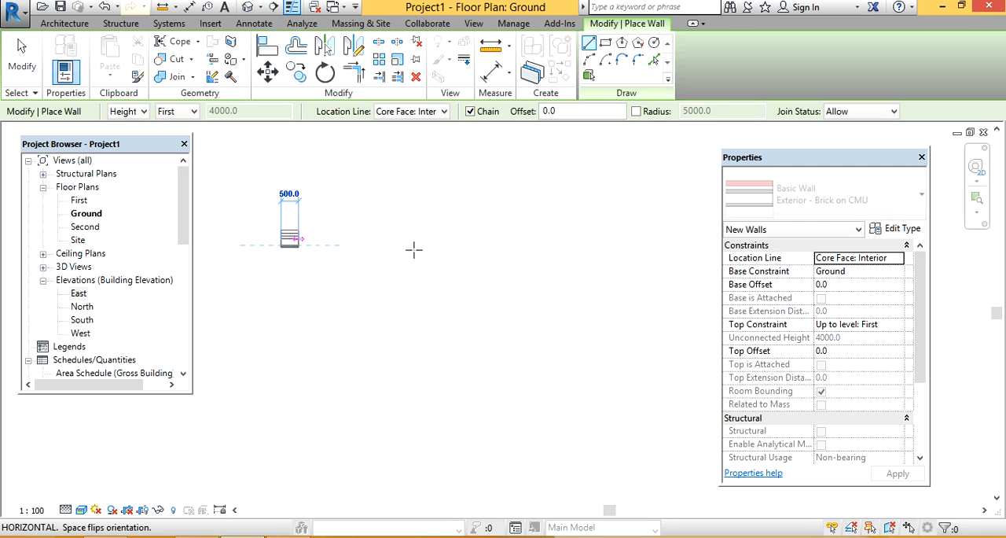
click(509, 246)
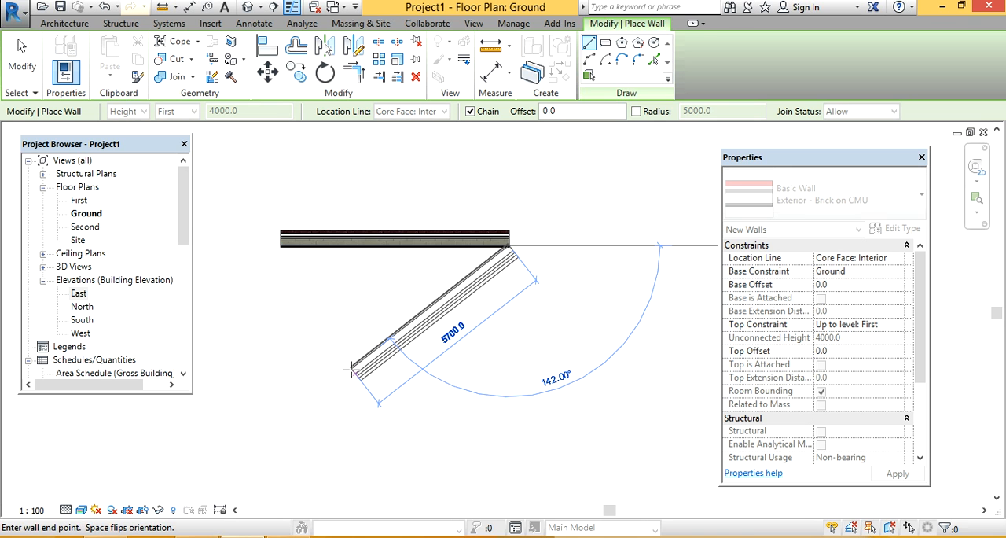
click(352, 370)
key(Escape)
key(Escape)
Step: Delete the horizontal wall and the slanted wall joined to it
drag(564, 201, 438, 293)
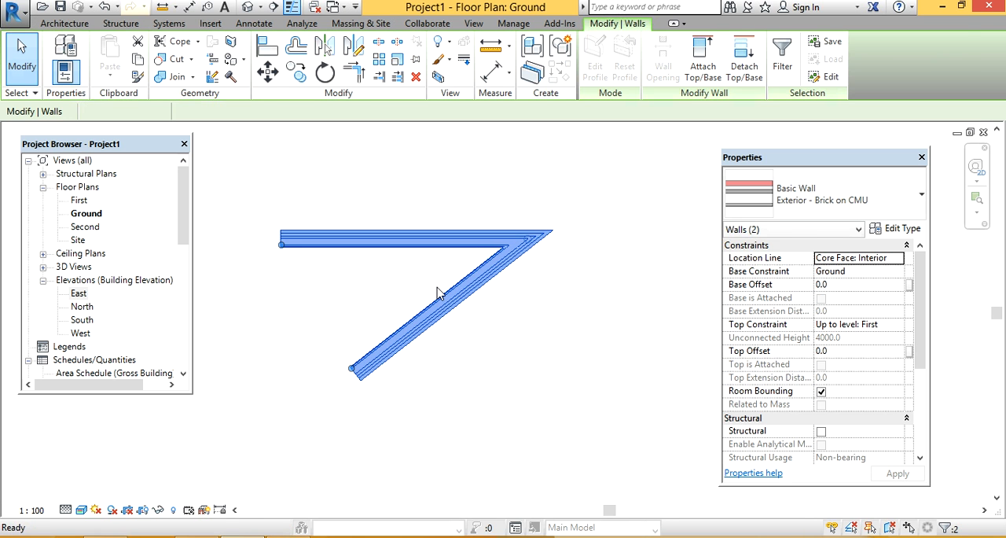
key(Delete)
Step: Start a new wall and set its type to Basic Wall Generic - 200mm
click(62, 55)
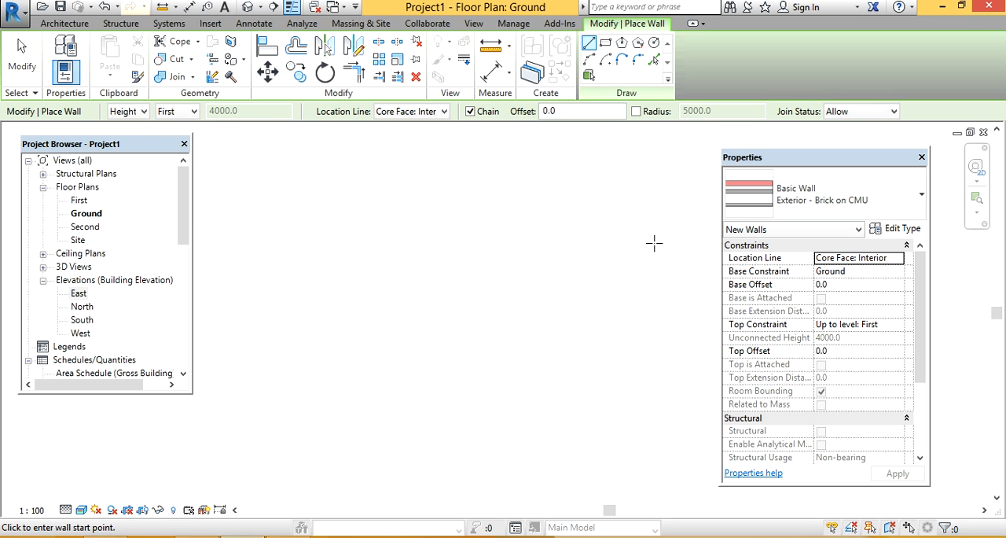
click(780, 208)
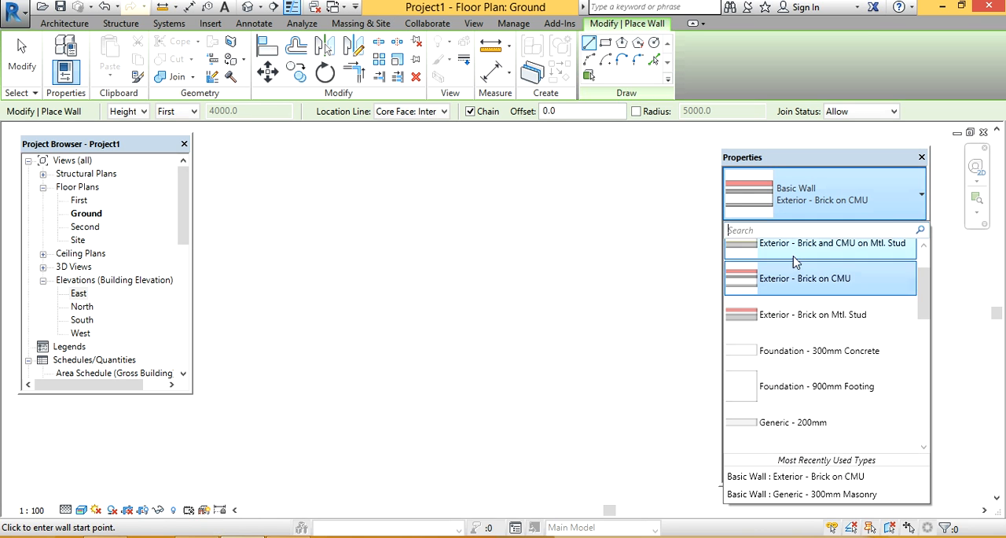
scroll(798, 283, down, 2)
scroll(802, 299, down, 1)
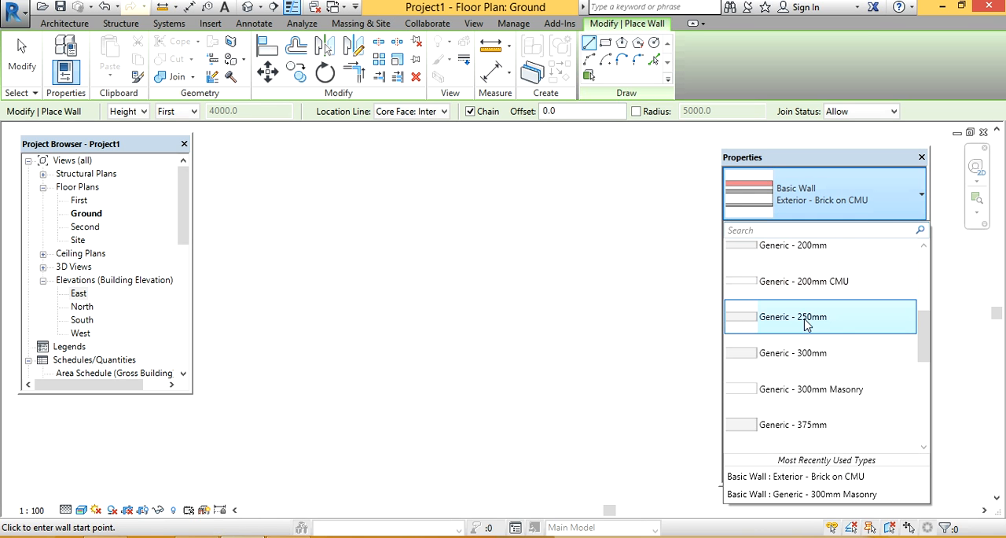
mouse_move(811, 286)
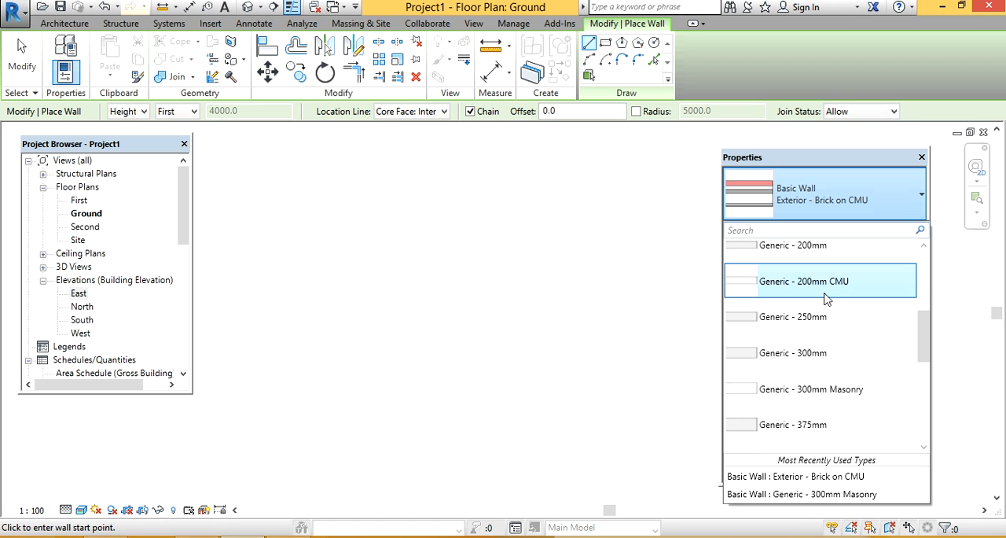
click(813, 243)
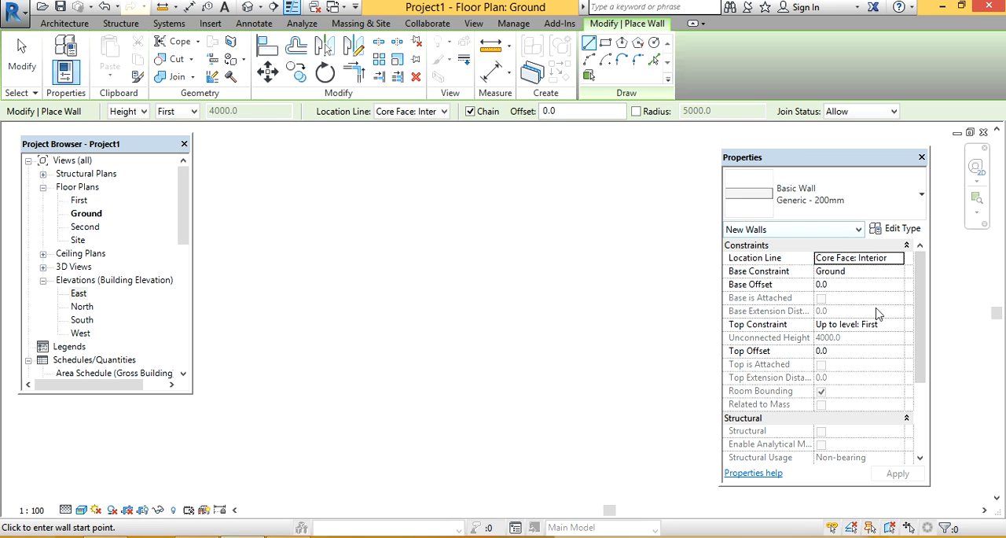
Step: Examine the instance and type properties of the Generic - 200mm wall without changing them
drag(919, 327, 904, 297)
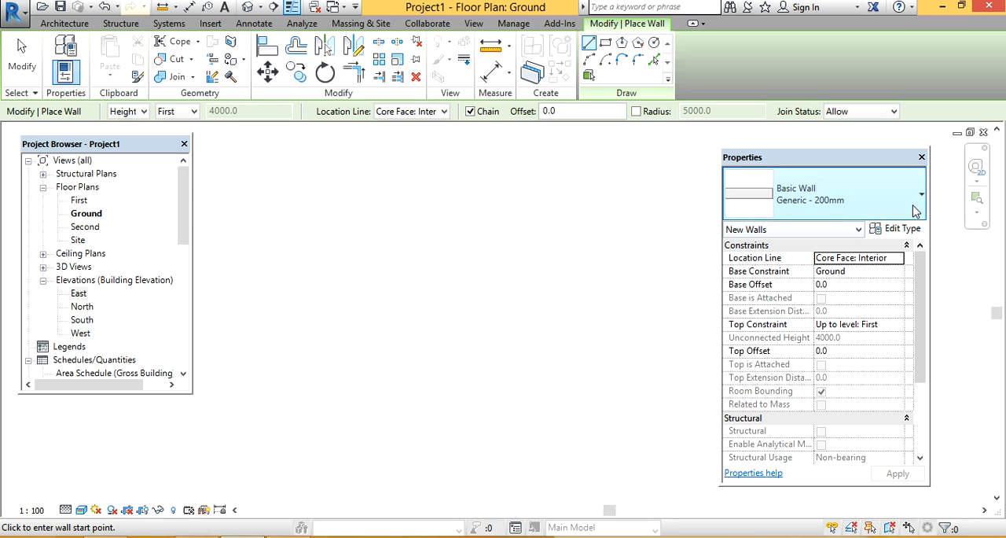
click(897, 228)
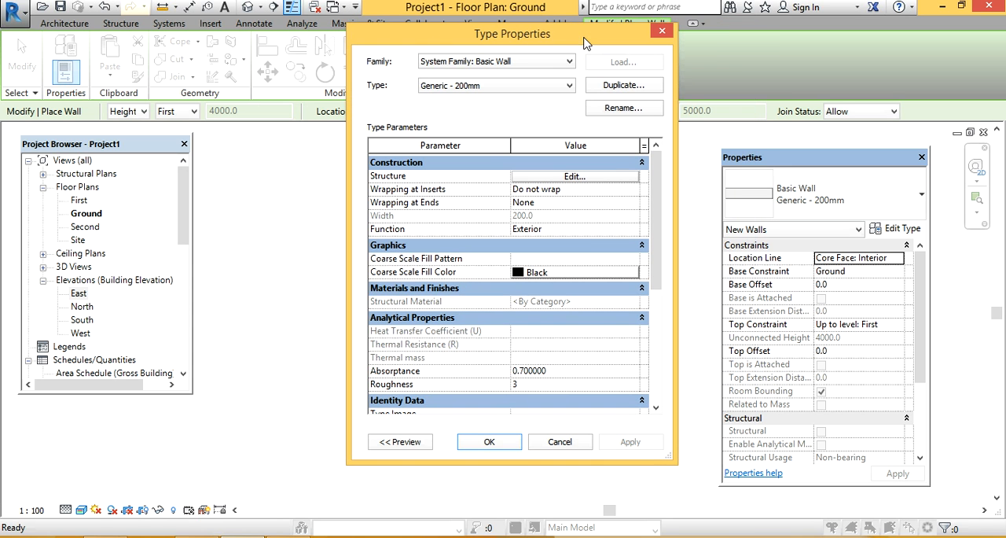
drag(585, 44, 571, 44)
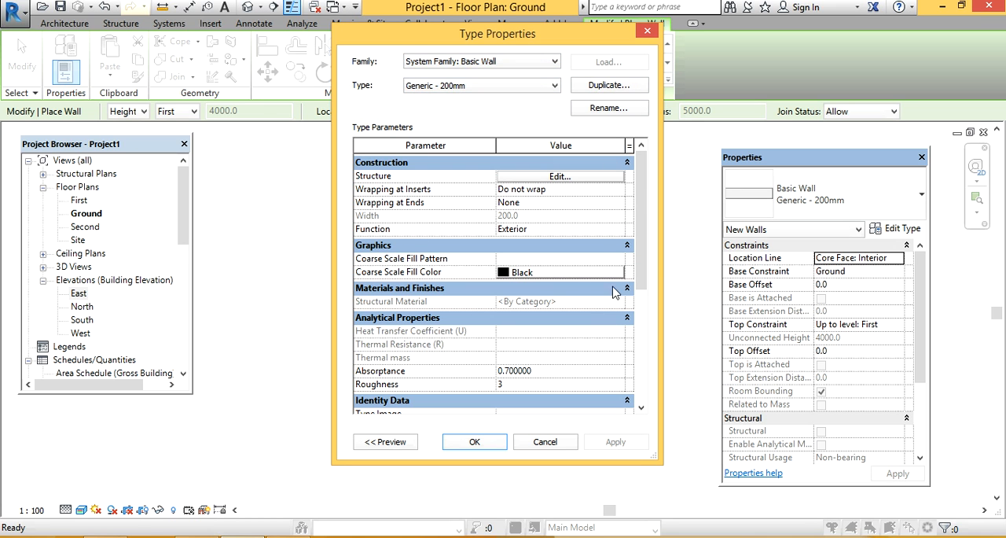
drag(644, 196, 637, 159)
click(647, 31)
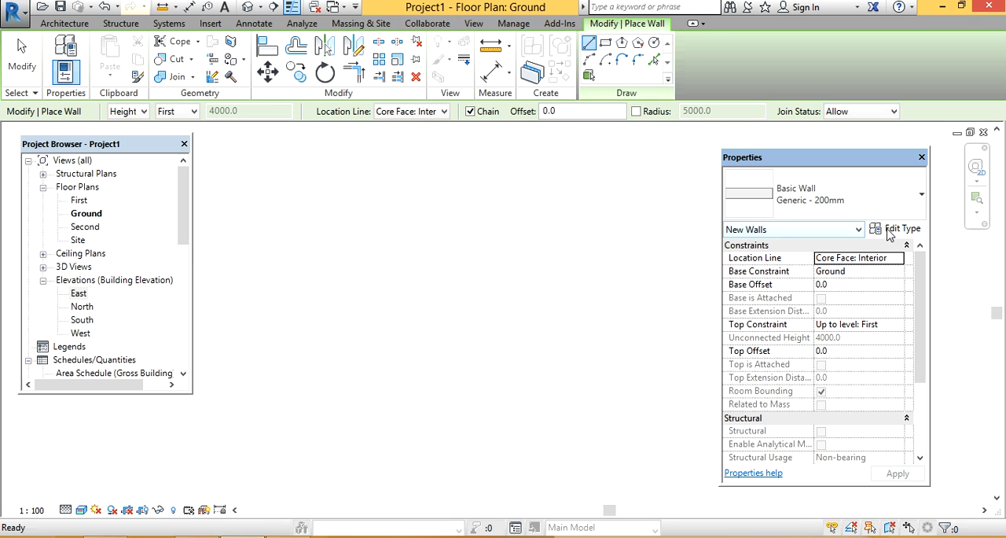
click(895, 230)
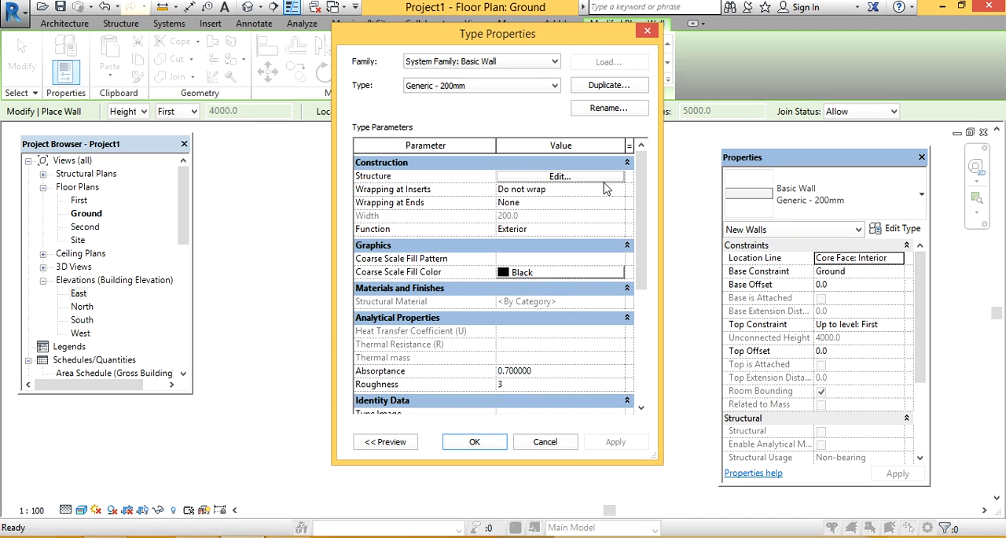
click(647, 32)
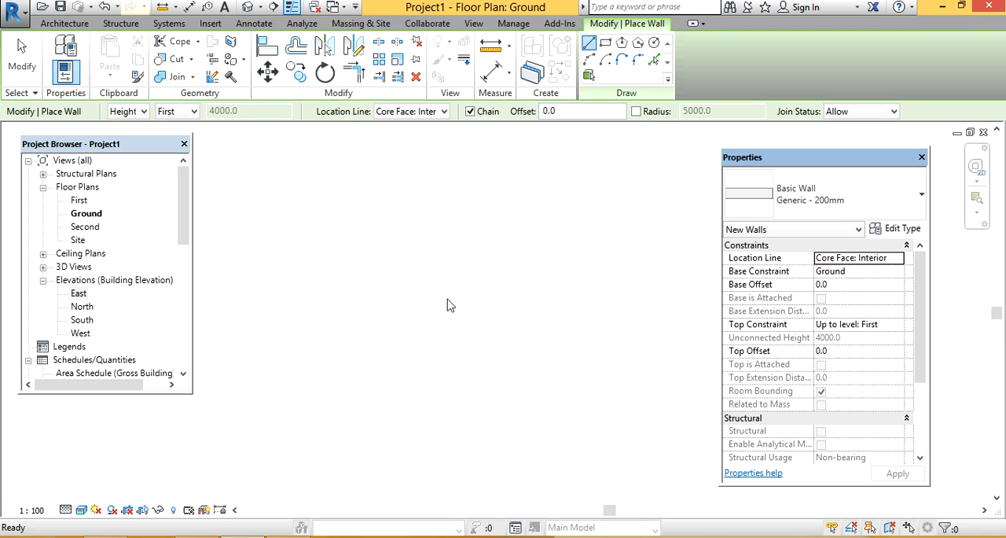
Step: Draw three chained Generic - 200mm walls: horizontal about 6500 mm, vertical downward about 4900 mm, and a shorter horizontal one to the right
click(66, 24)
click(69, 57)
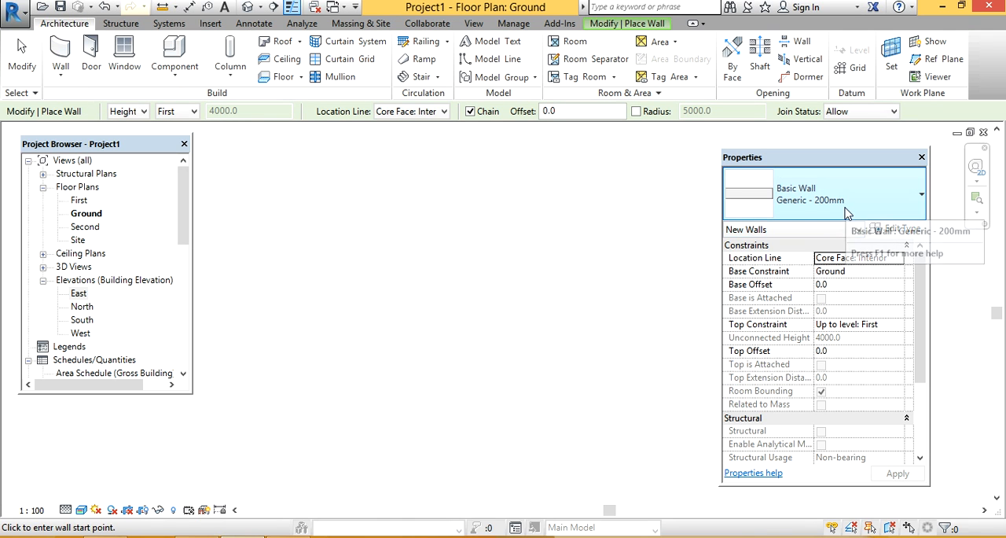
click(353, 273)
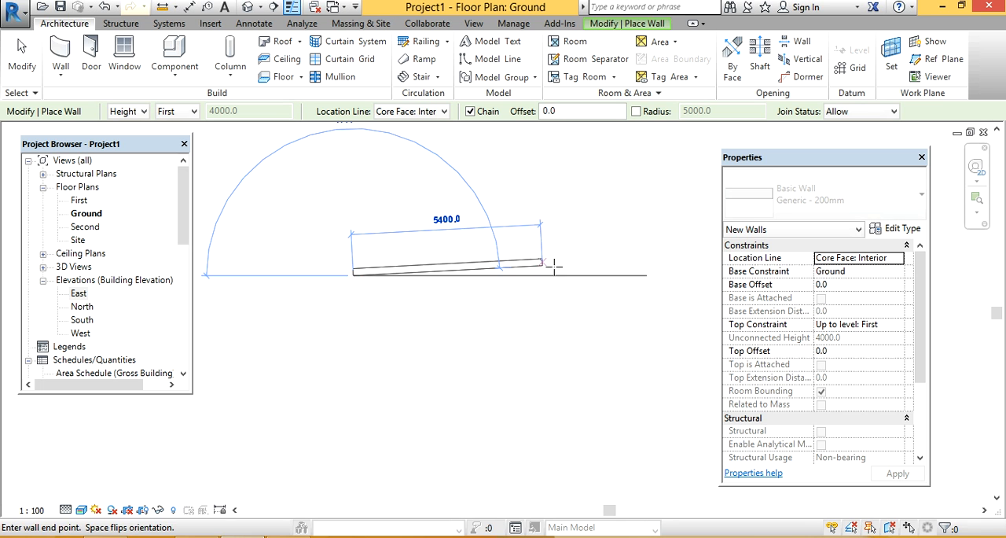
click(578, 273)
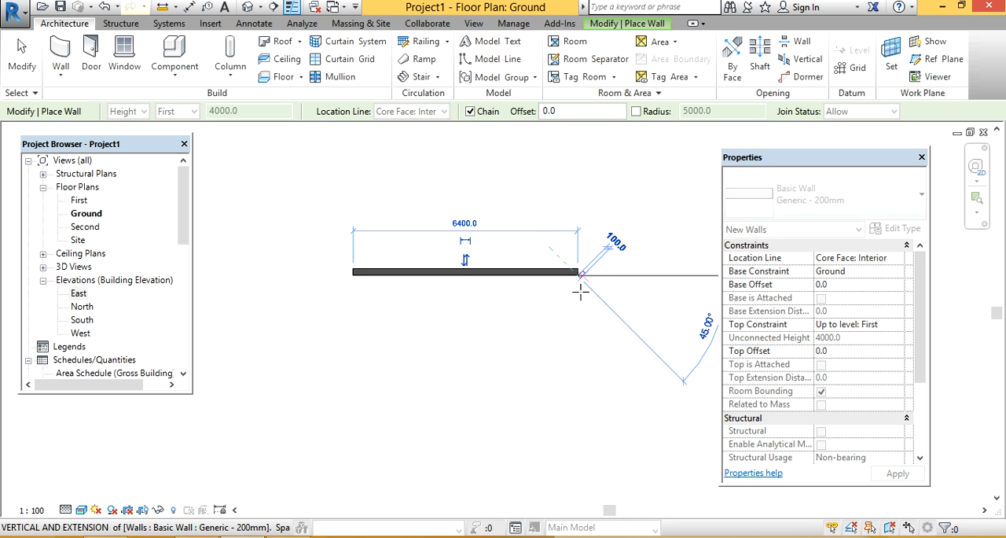
click(581, 447)
click(680, 447)
Step: Measure the thickness of the upper horizontal wall at its left end
scroll(570, 343, up, 1)
scroll(570, 343, up, 2)
scroll(560, 213, up, 4)
middle_drag(540, 212, 787, 284)
scroll(332, 230, down, 2)
middle_drag(332, 229, 627, 222)
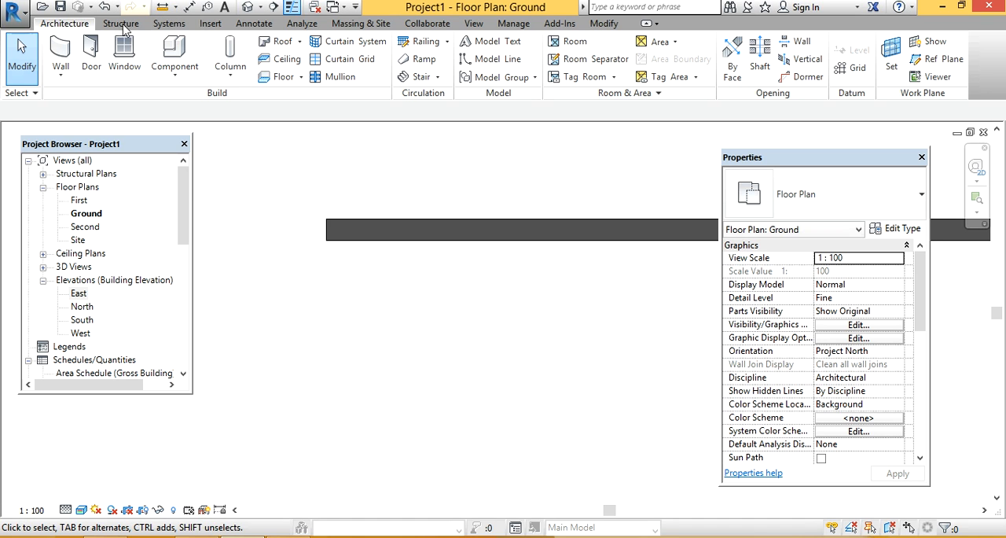
click(163, 8)
click(327, 240)
click(326, 218)
scroll(288, 222, up, 5)
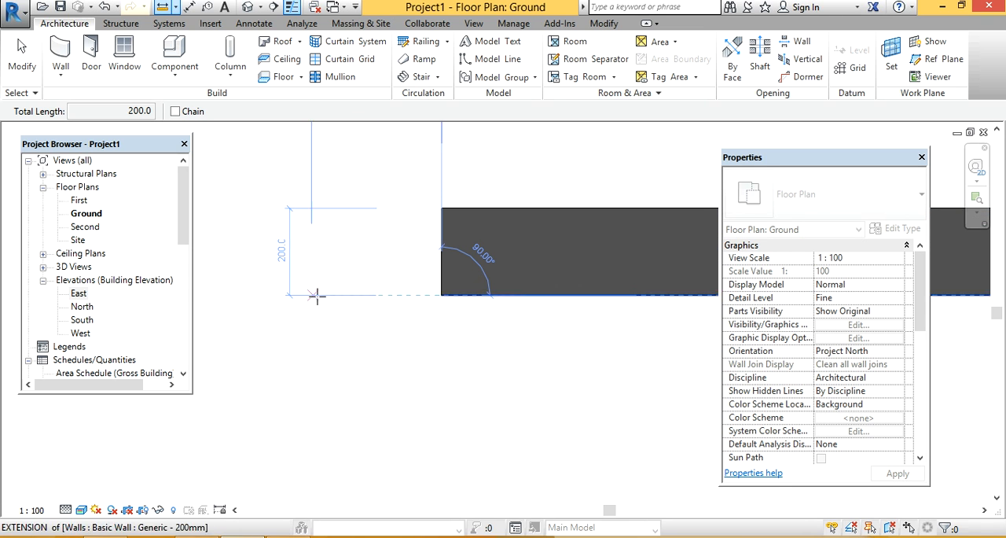
key(Escape)
Step: Set the Structure layer thickness of the upper horizontal wall's Generic - 200mm type to 400 mm and apply it
scroll(376, 223, down, 5)
scroll(464, 326, down, 1)
middle_drag(481, 337, 325, 246)
scroll(425, 273, down, 2)
middle_drag(470, 311, 441, 265)
scroll(420, 228, up, 2)
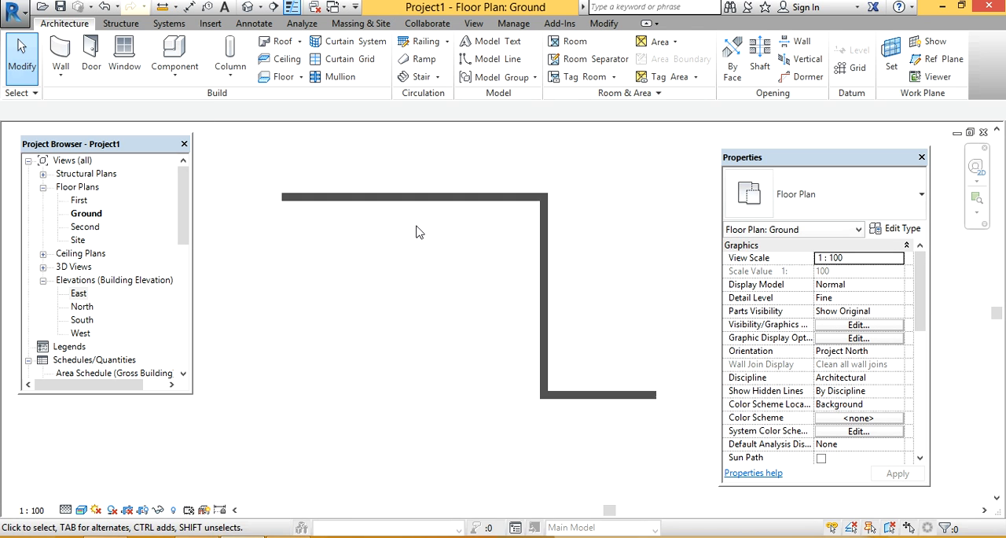
click(417, 194)
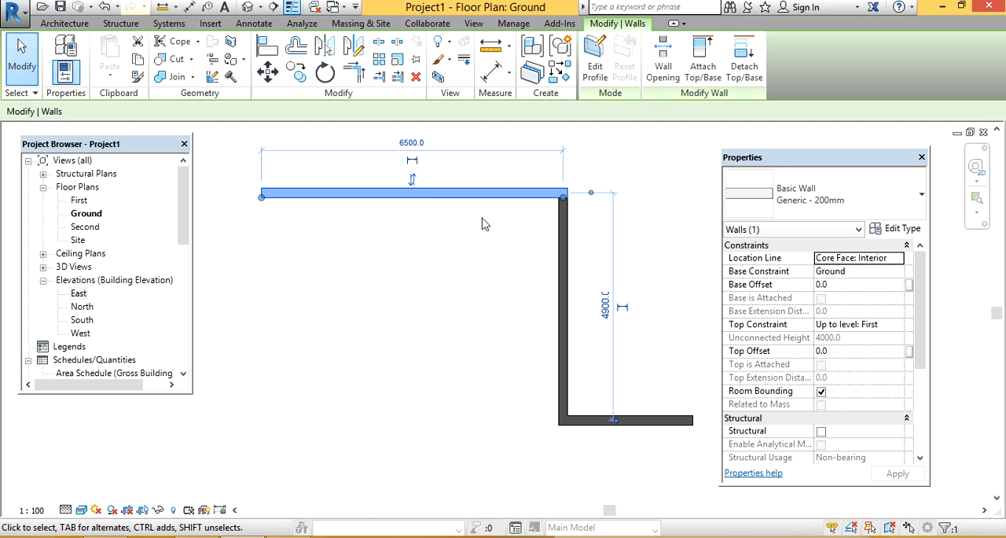
click(903, 229)
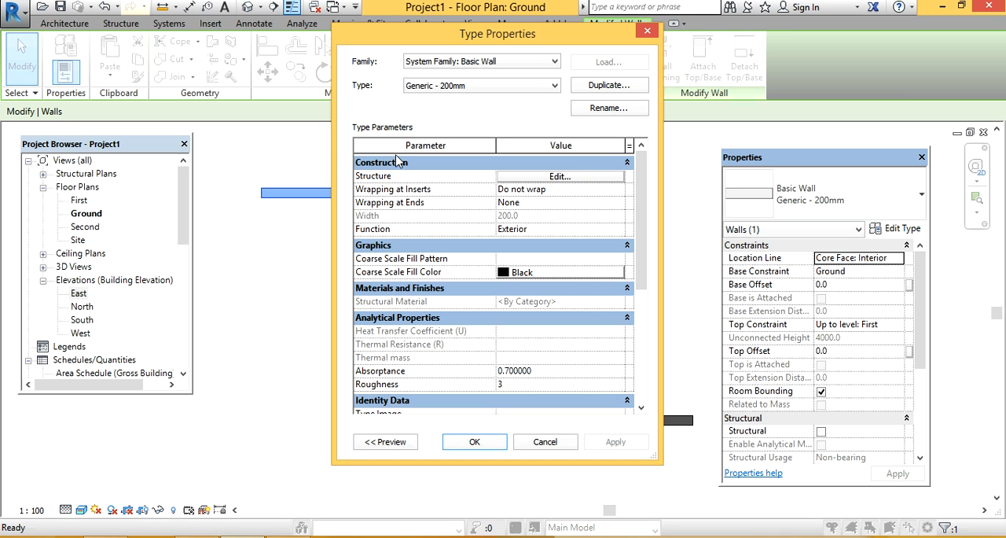
click(538, 176)
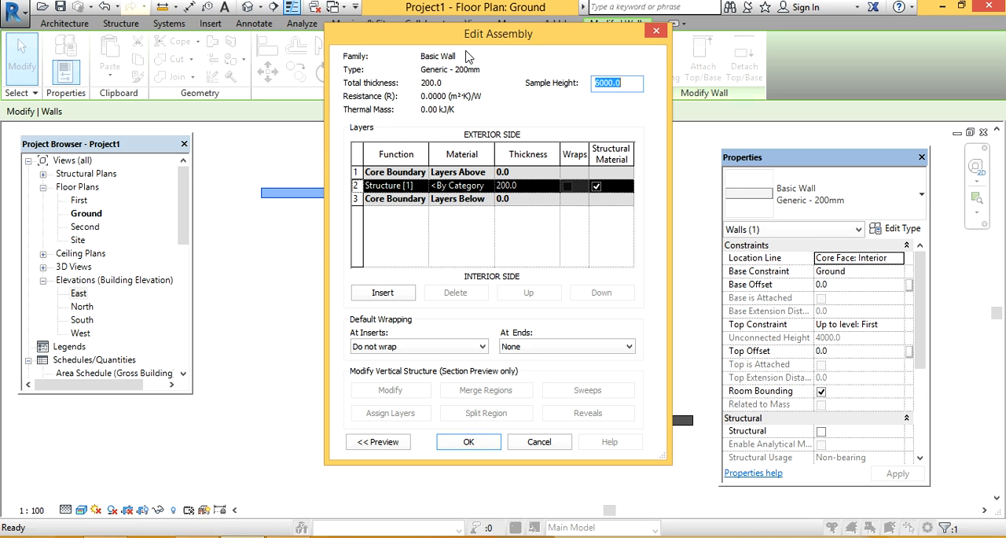
drag(490, 33, 393, 46)
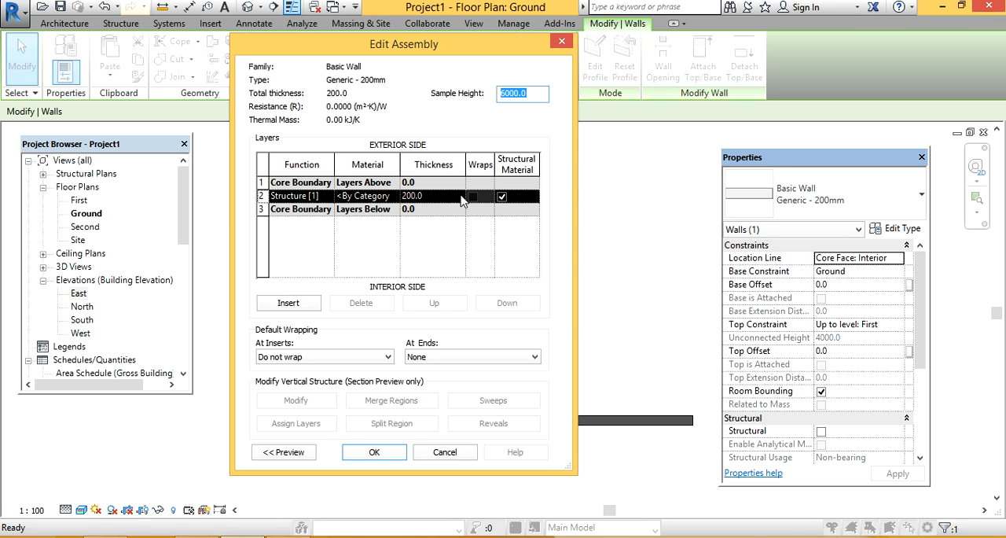
click(429, 198)
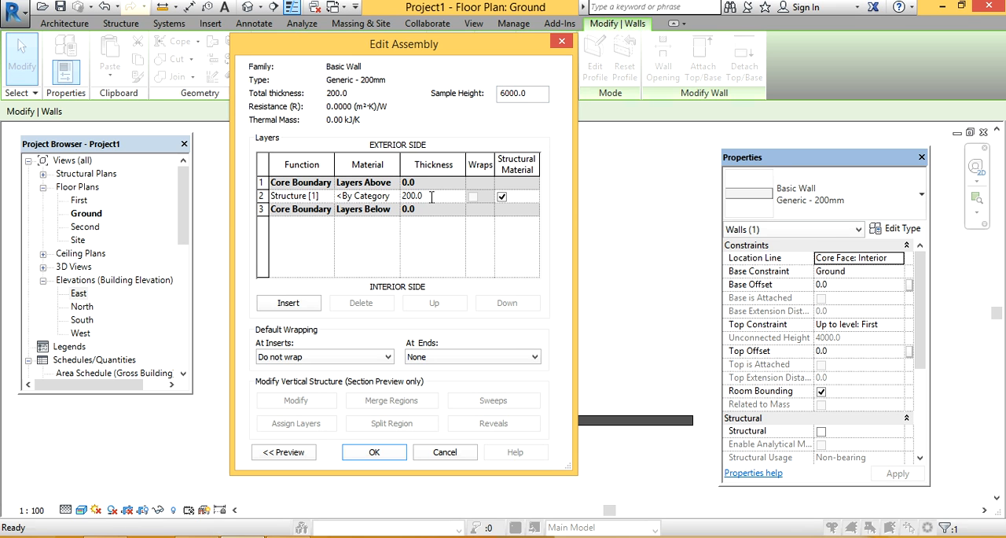
drag(433, 196, 369, 199)
text(400)
click(376, 452)
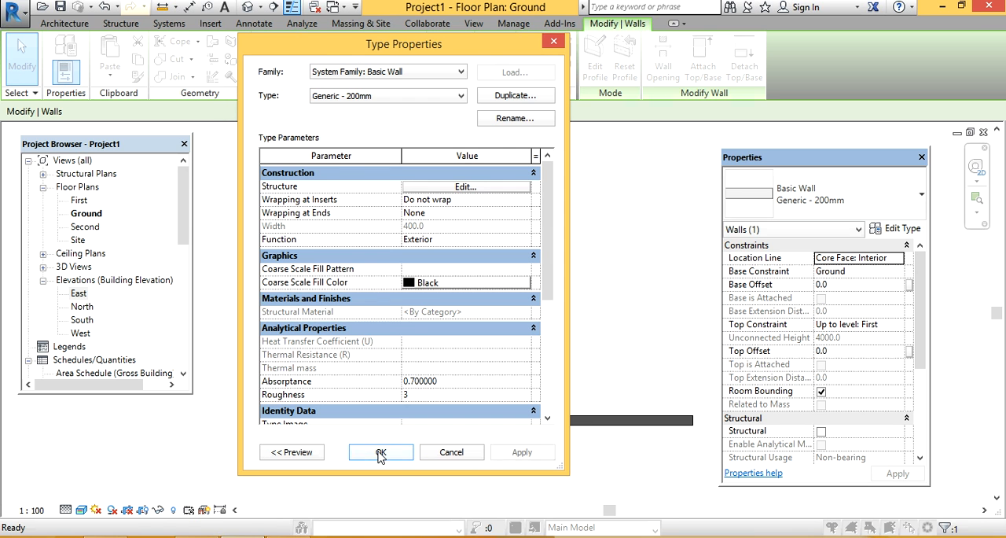
click(516, 453)
click(384, 452)
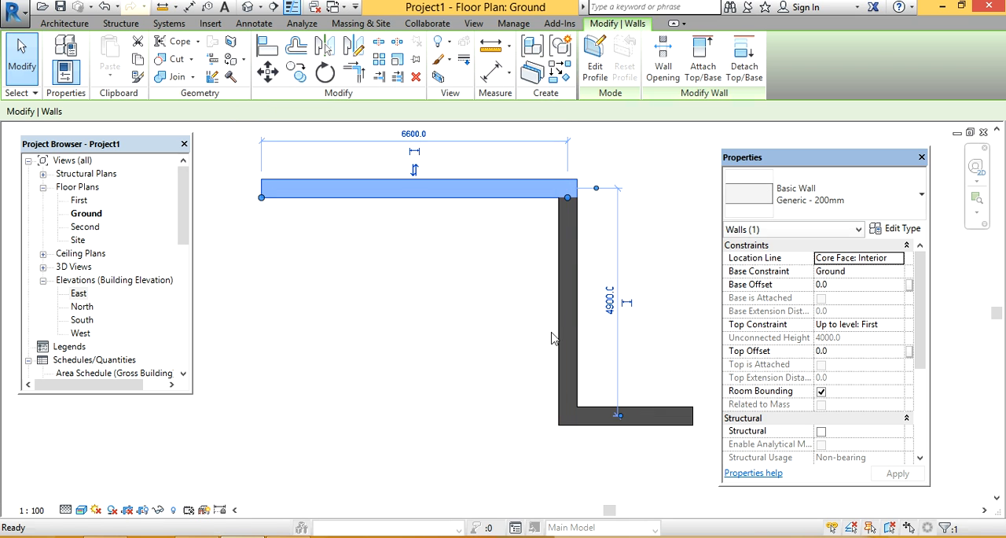
click(671, 266)
Step: Measure the upper horizontal wall's thickness again at its left end to check the edited type
scroll(256, 177, up, 4)
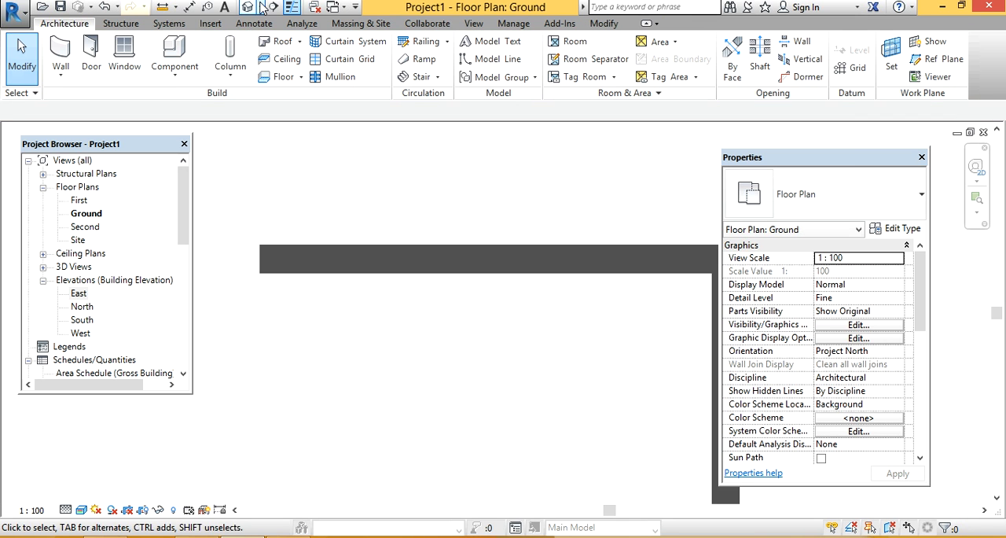
middle_drag(290, 188, 399, 178)
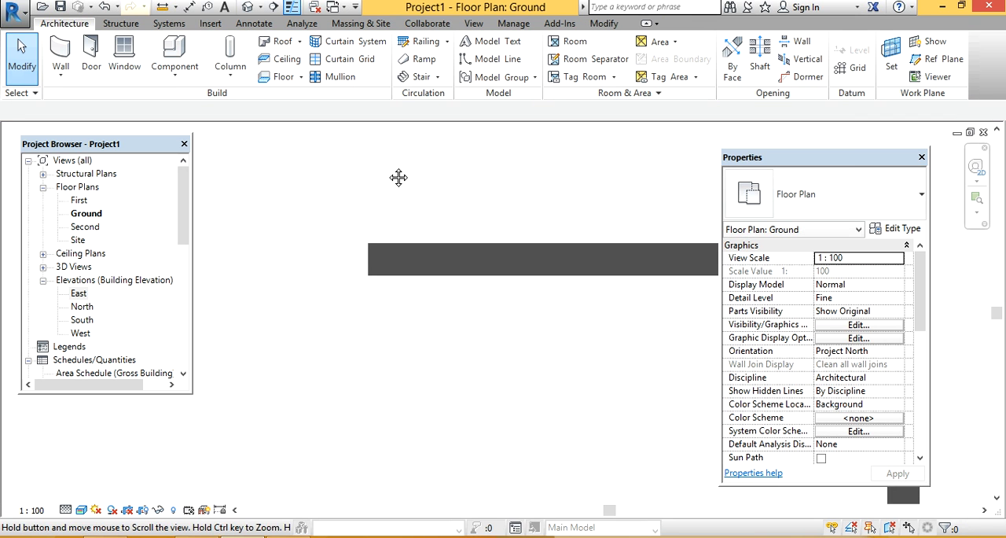
click(162, 6)
click(366, 274)
click(366, 242)
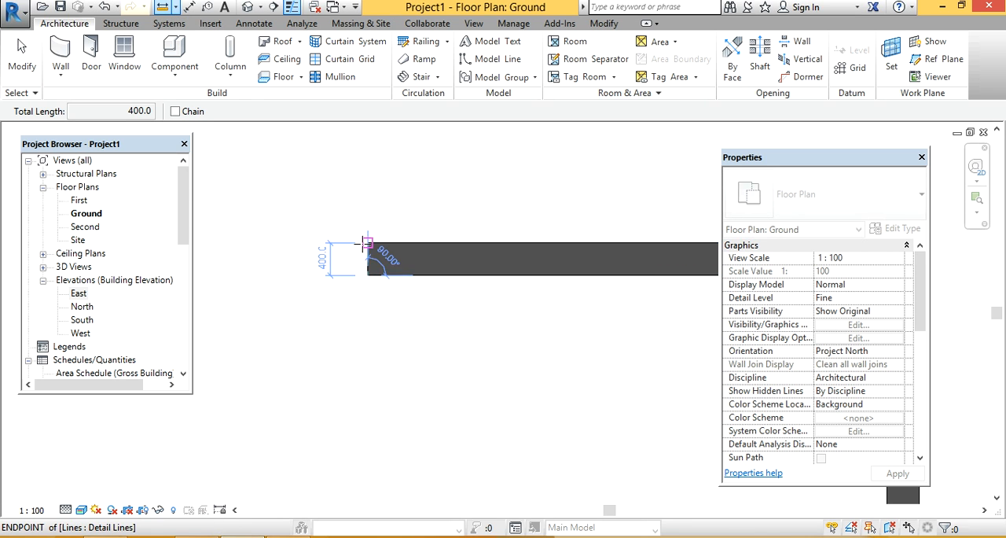
scroll(319, 263, up, 3)
key(Escape)
key(Escape)
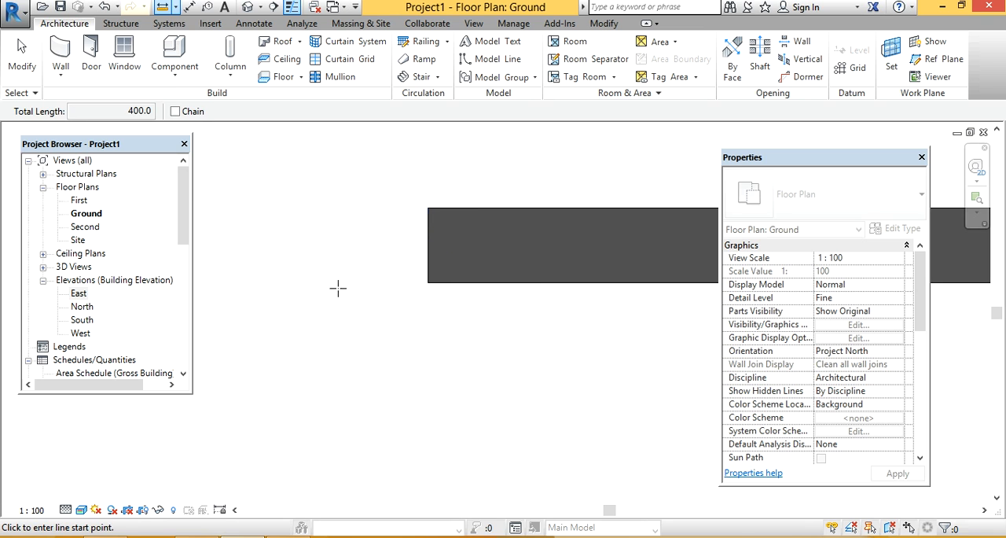
Step: Select the upper horizontal wall and open its type properties
scroll(331, 311, down, 5)
scroll(345, 331, down, 2)
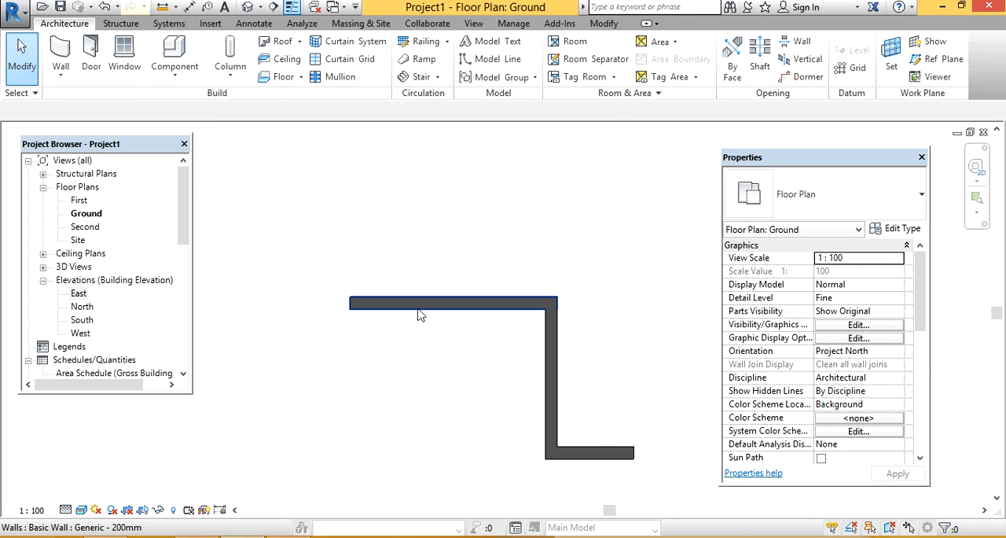
click(417, 307)
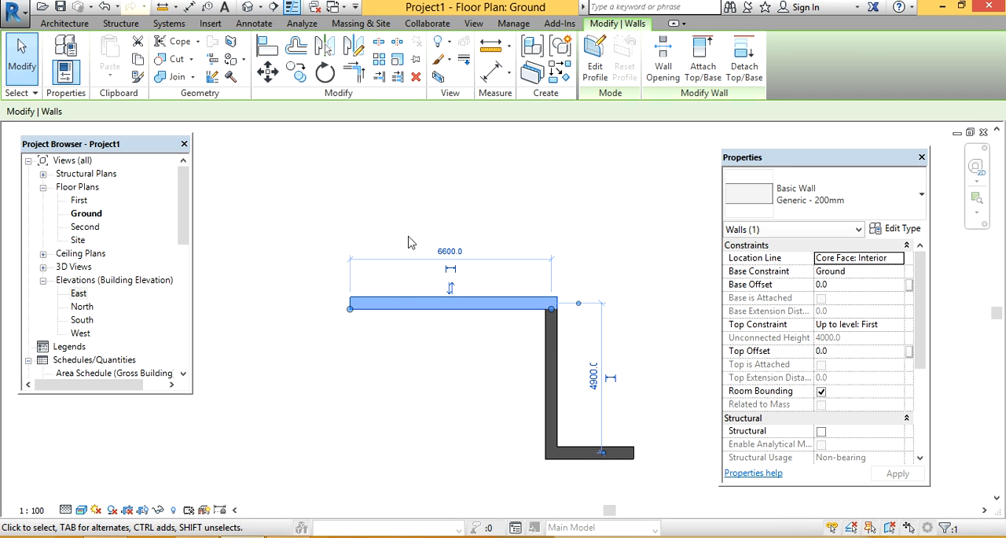
click(895, 228)
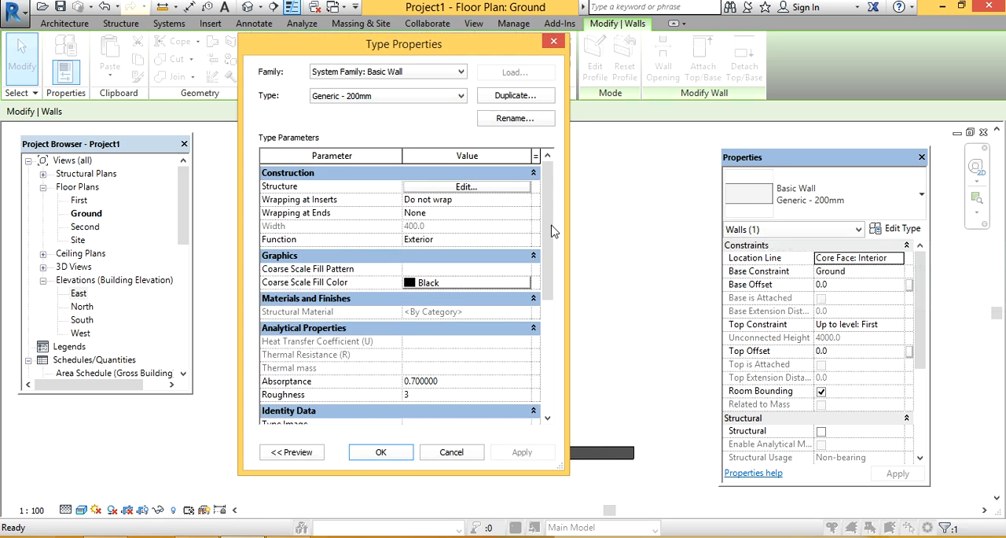